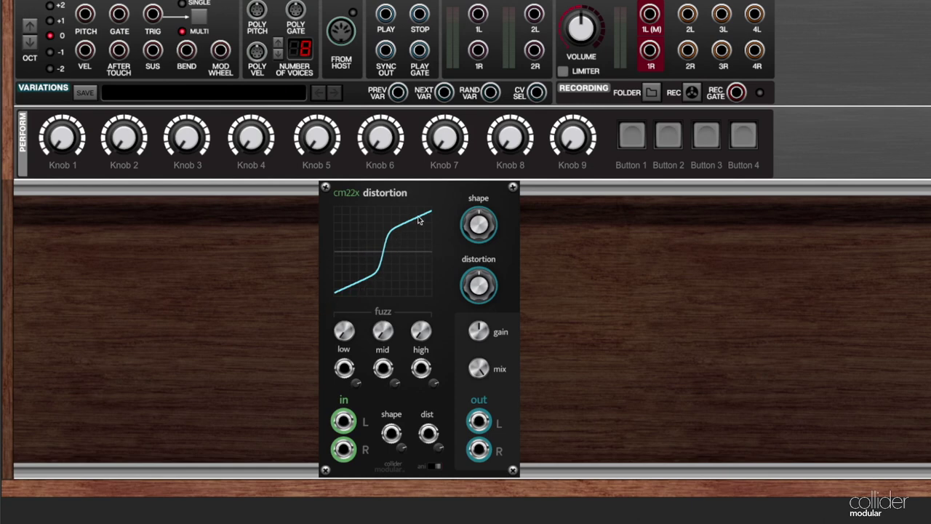
- Drag the cm22x Shape knob to 0.17 so the transfer curve is nearly a straight diagonal
drag(479, 224, 493, 204)
mouse_move(484, 284)
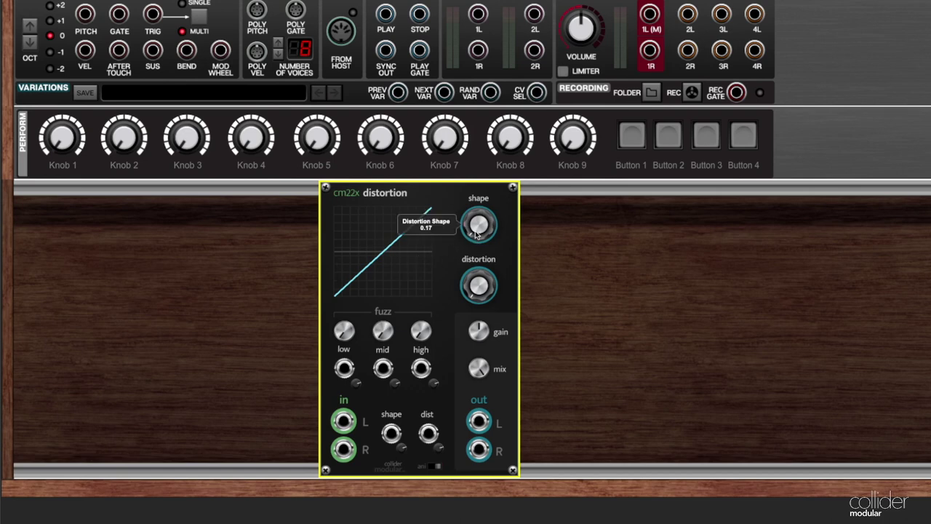
- Raise distortion to about half and push shape to about 6.1 to fold, then scroll shape to minimum
drag(479, 285, 477, 125)
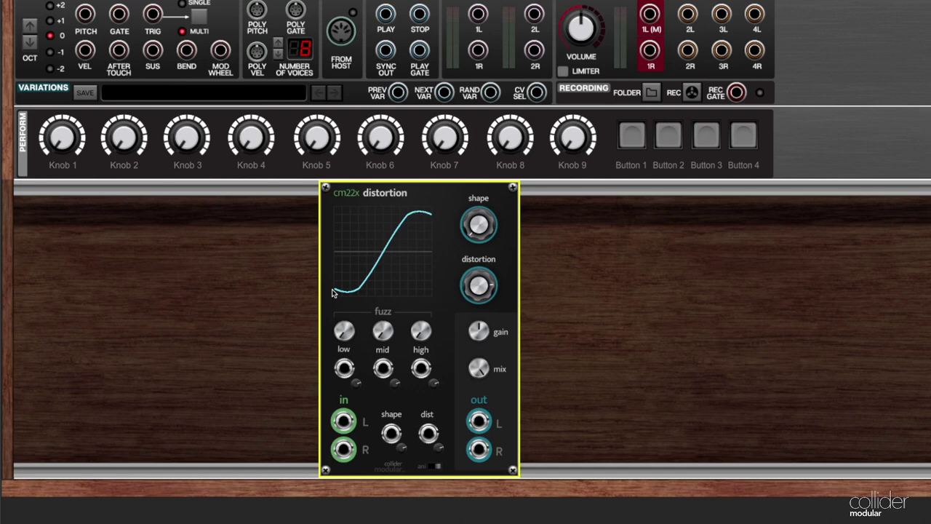
drag(479, 233, 467, 147)
drag(462, 285, 471, 239)
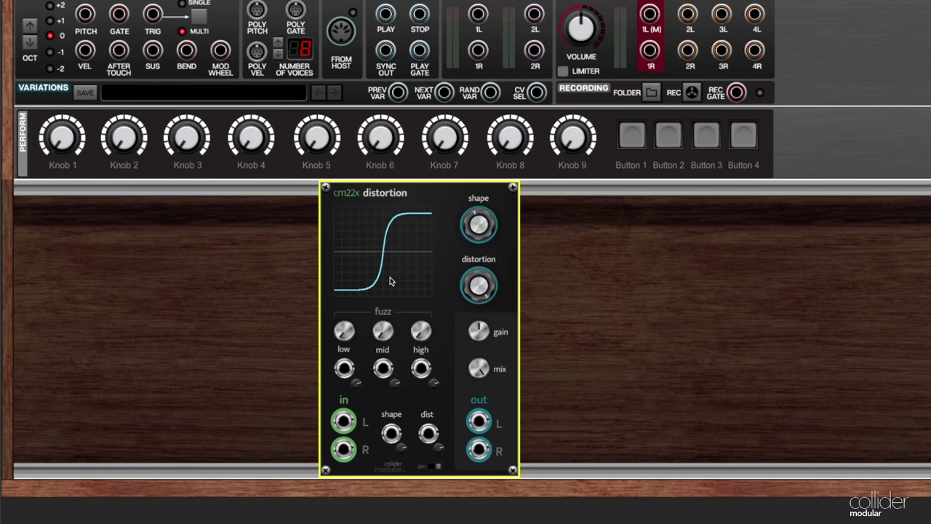
drag(477, 232, 464, 211)
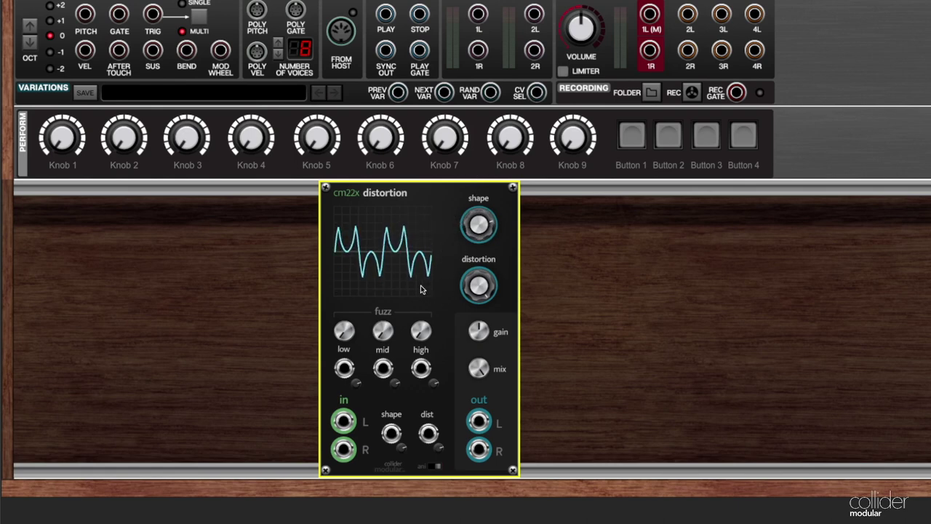
scroll(472, 230, down, 6)
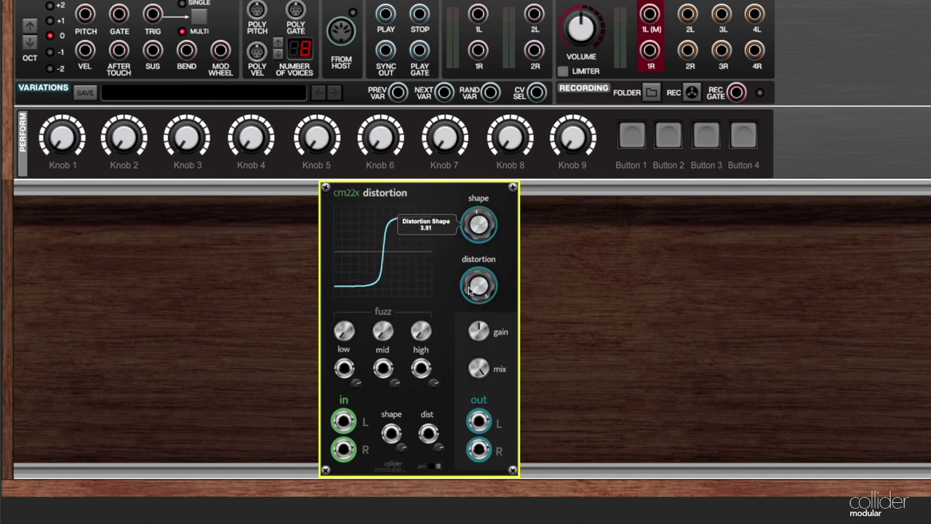
scroll(472, 227, down, 8)
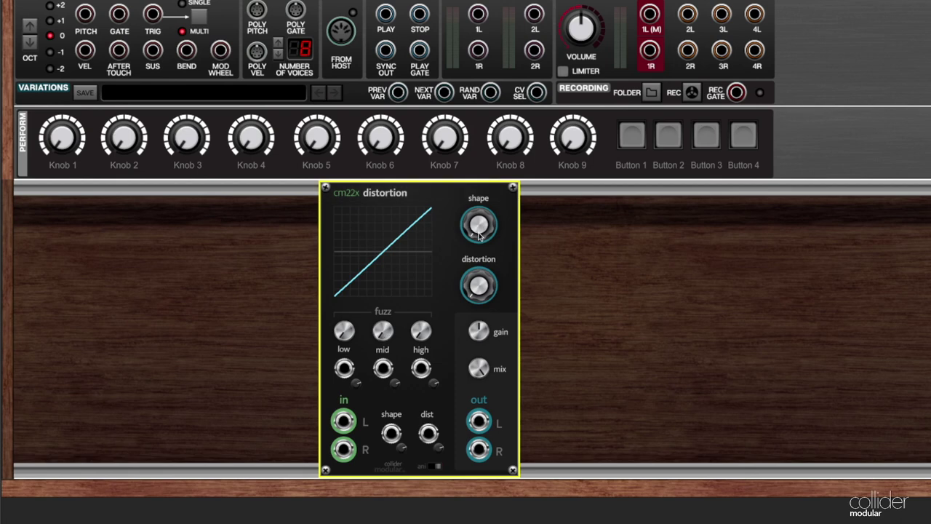
- Sweep the shape, then swing distortion to maximum and settle it near 55%
scroll(479, 285, up, 10)
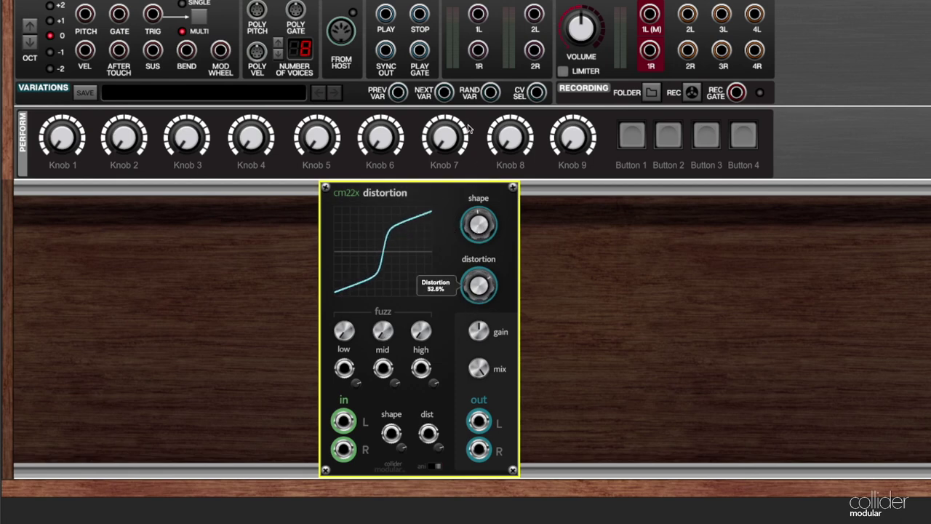
drag(477, 216, 485, 238)
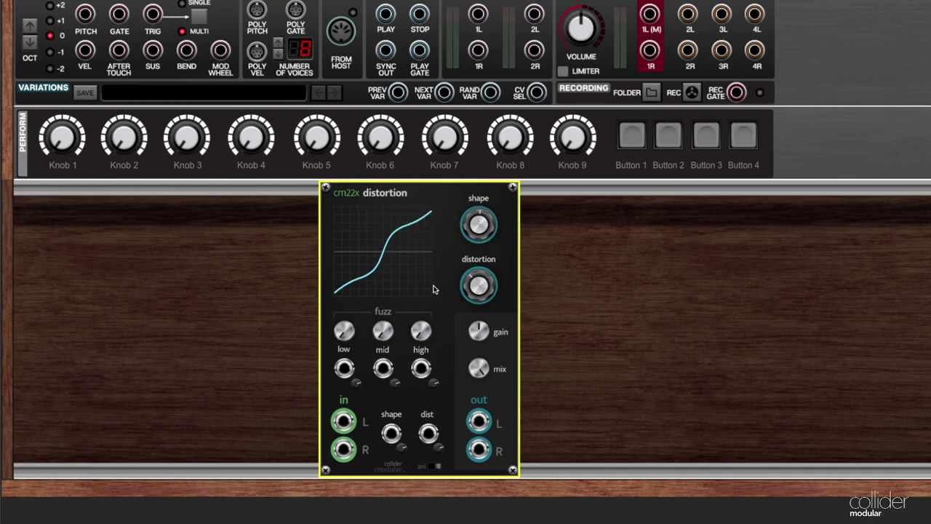
scroll(477, 286, down, 5)
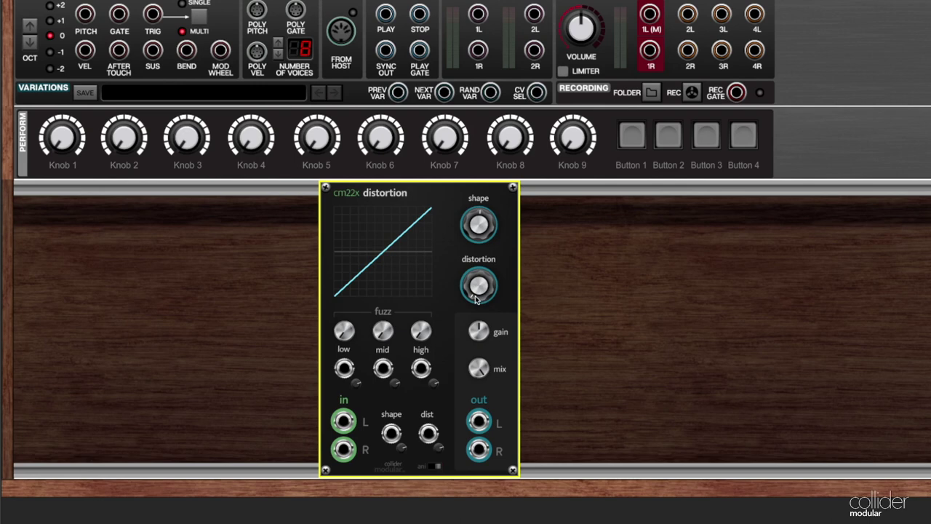
drag(478, 288, 451, 113)
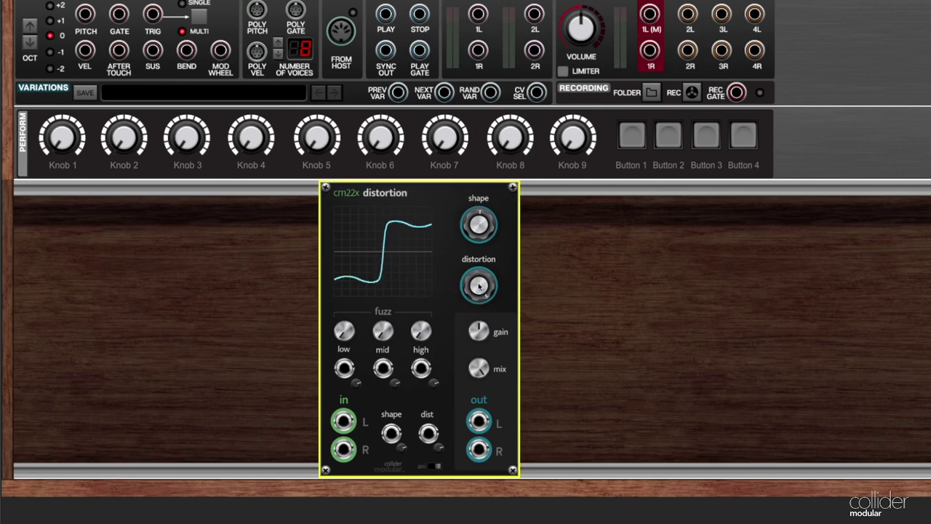
mouse_move(479, 287)
mouse_down()
mouse_move(484, 394)
mouse_move(468, 305)
mouse_move(484, 379)
mouse_move(482, 224)
mouse_move(468, 231)
mouse_move(470, 198)
mouse_move(476, 283)
mouse_move(465, 218)
mouse_up()
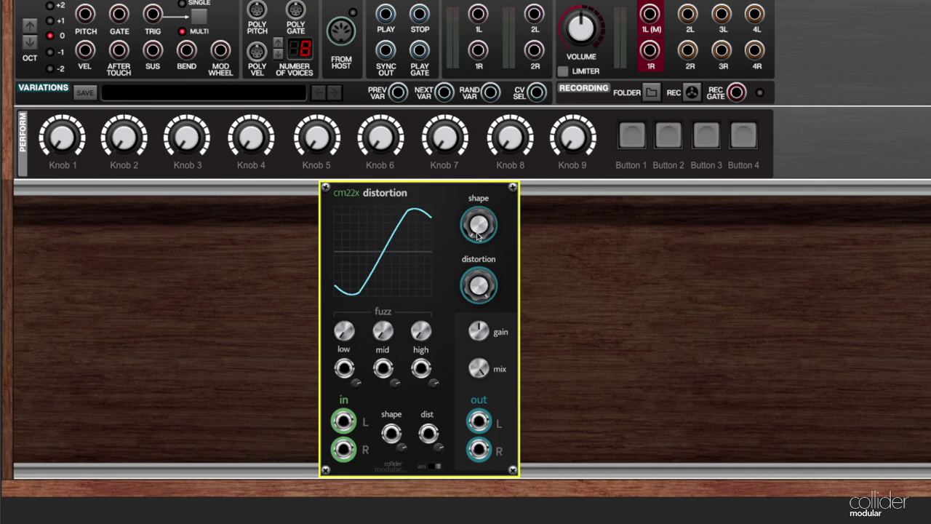
- Sweep the shape from about 1.26 through sine and folding curves, peaking at 7.80 and ending at 6.40
drag(477, 226, 469, 182)
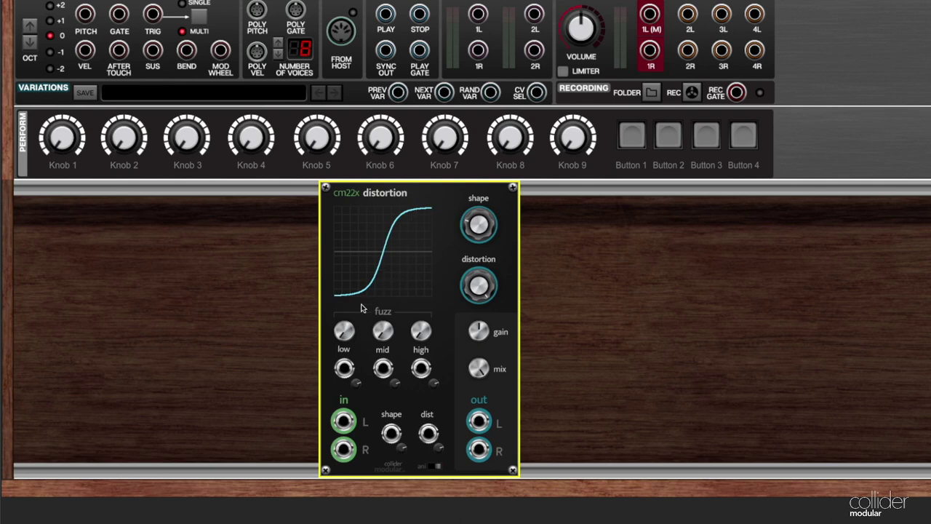
drag(478, 235, 480, 192)
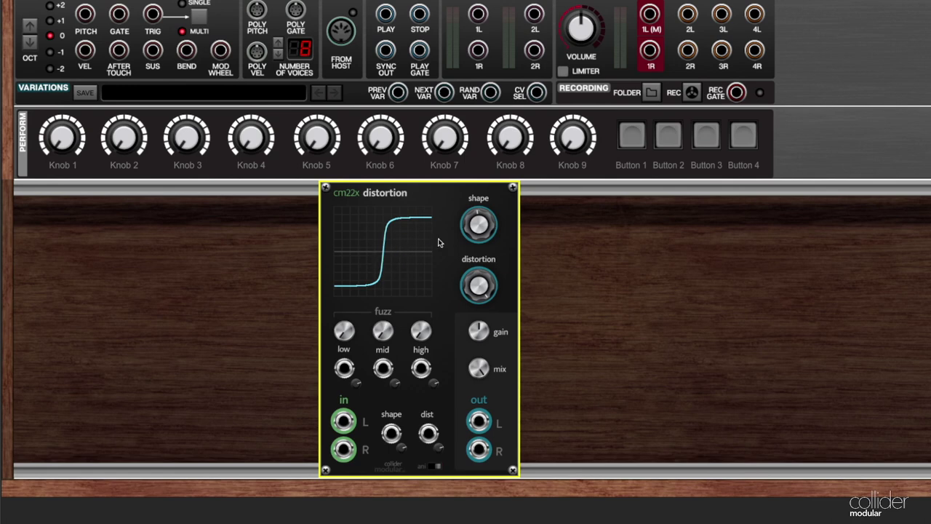
drag(480, 236, 485, 205)
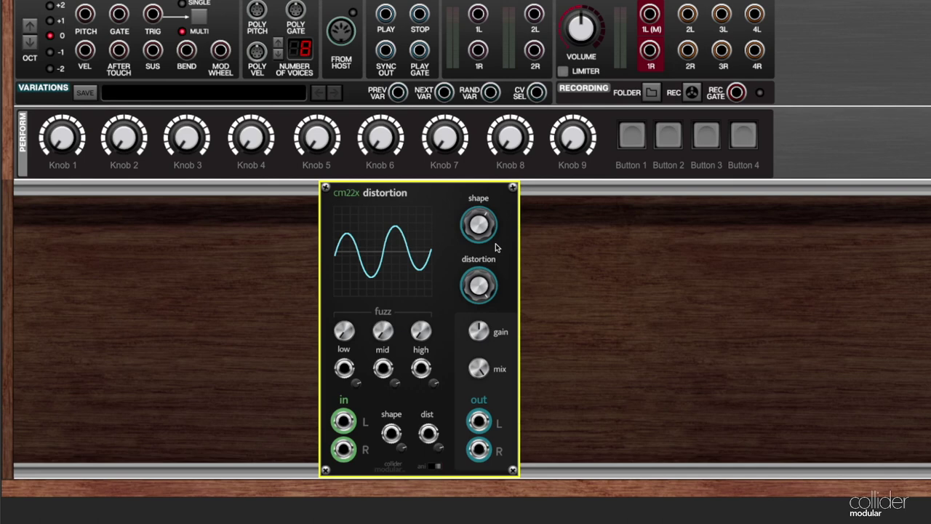
drag(484, 238, 483, 179)
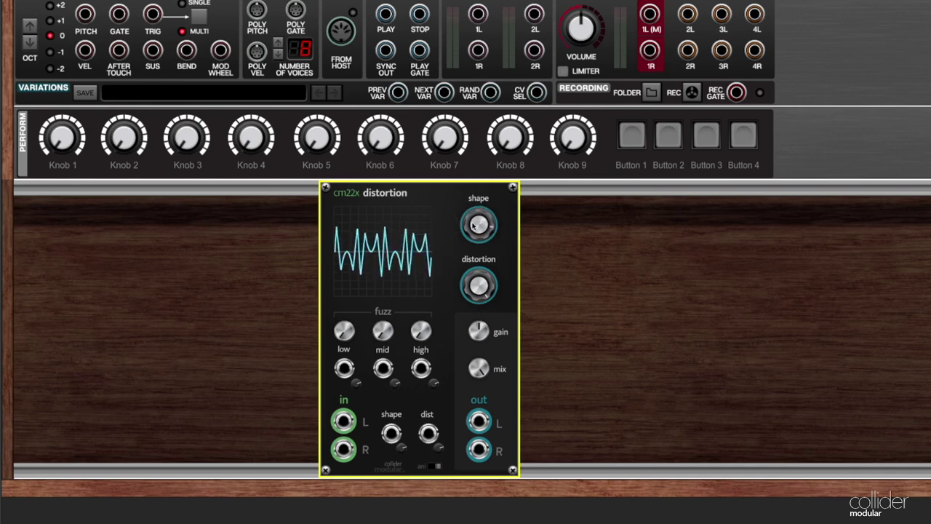
drag(473, 226, 480, 267)
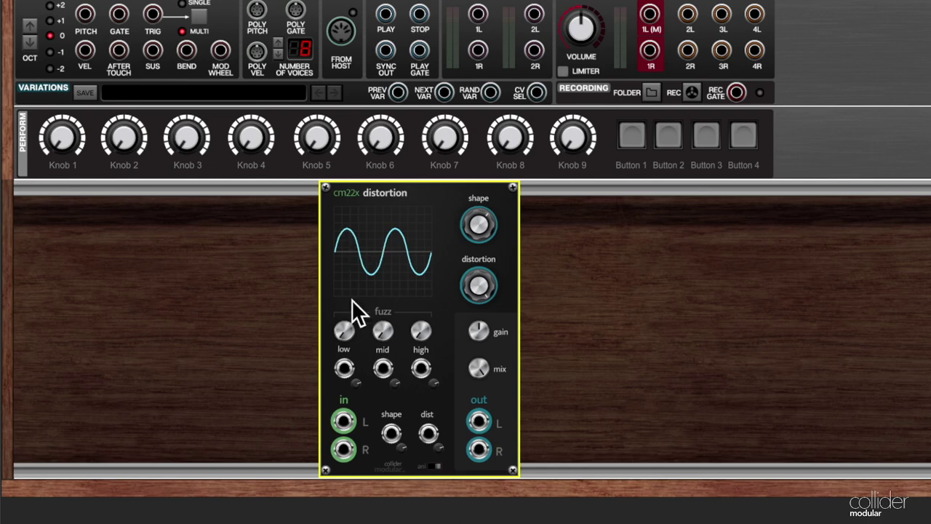
drag(457, 231, 483, 172)
drag(479, 222, 485, 266)
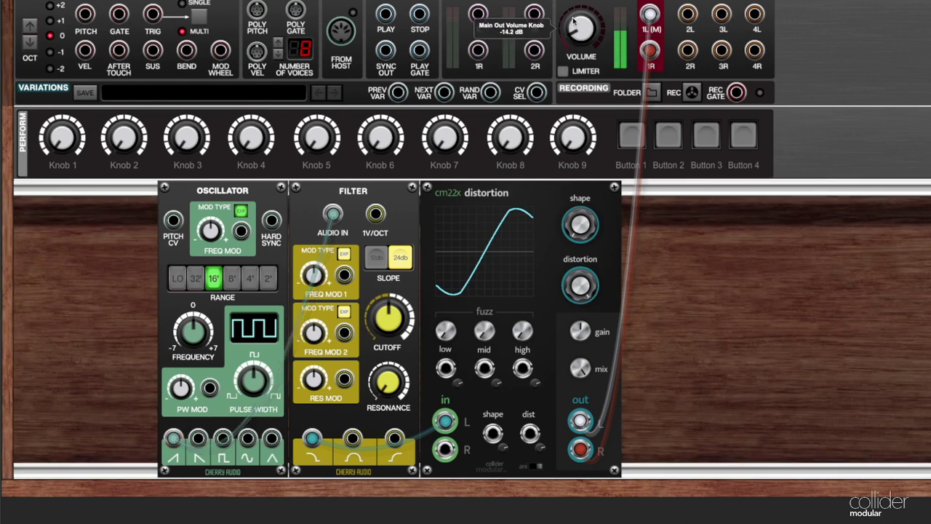
- Reset distortion, raise it to about 40%, and lower main volume to about -27 dB, then nudge it up
double_click(577, 283)
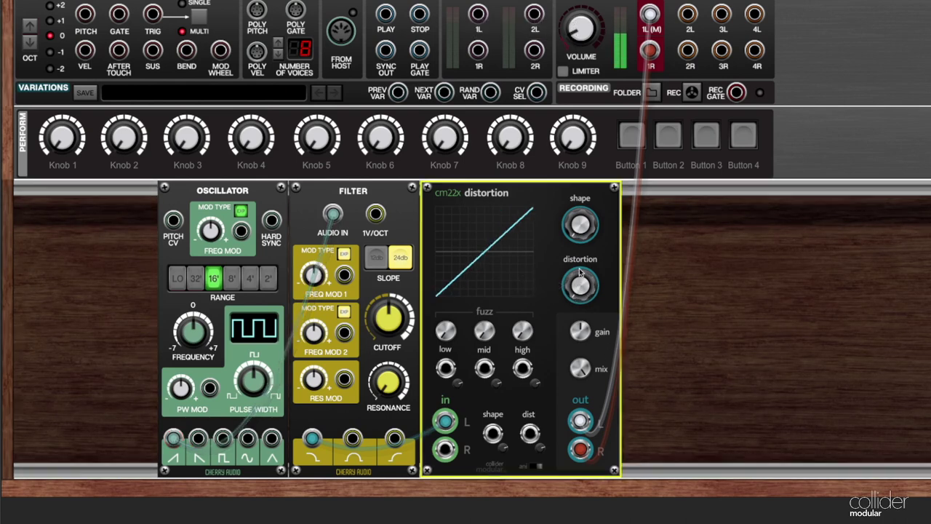
click(583, 28)
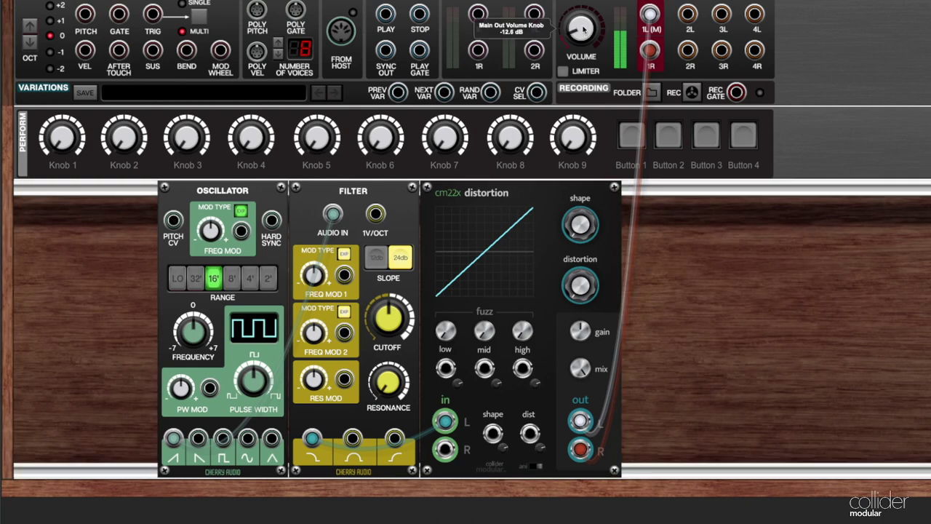
drag(580, 306, 572, 79)
drag(581, 30, 580, 51)
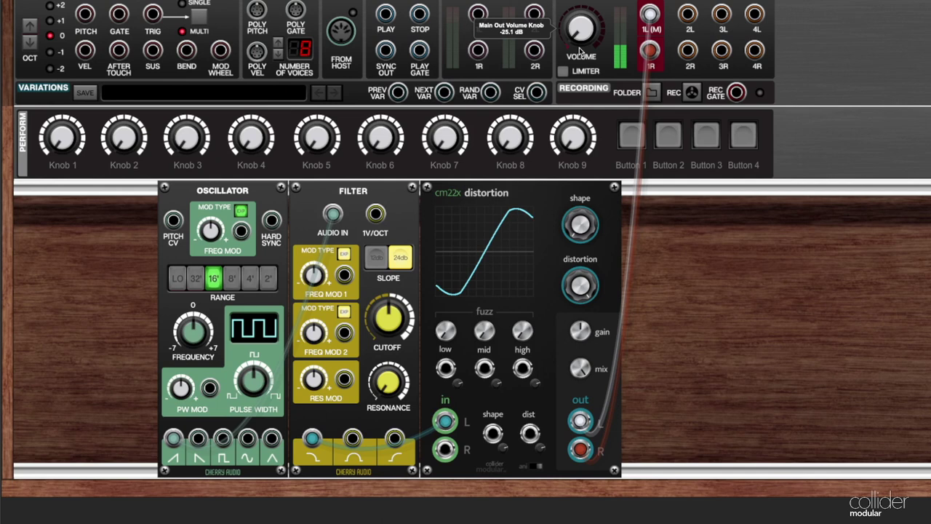
drag(580, 49, 575, 33)
- Reset distortion, try 66% with shape 2.39, then return distortion to 0%
double_click(578, 294)
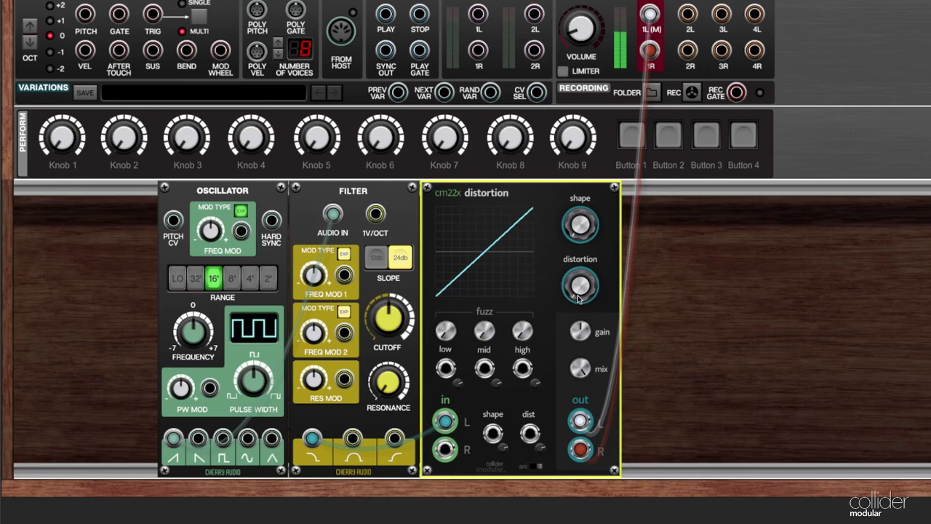
drag(580, 300, 566, 93)
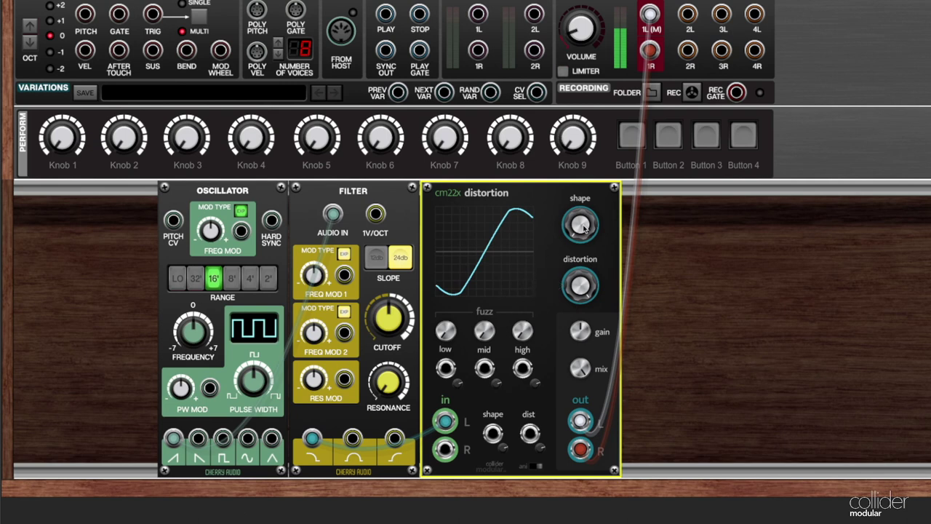
drag(575, 234, 572, 335)
drag(573, 291, 560, 288)
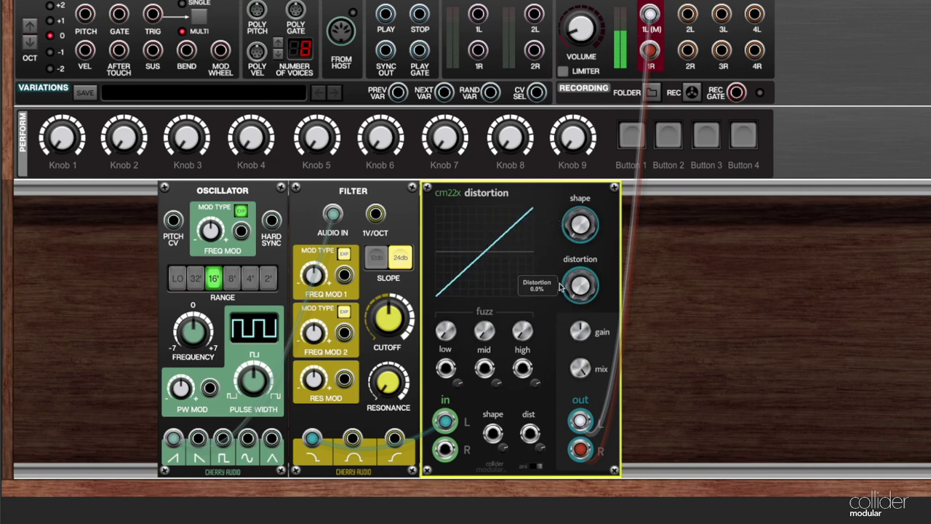
- Repatch the filter's audio input to the oscillator's sine output and adjust main volume
click(593, 33)
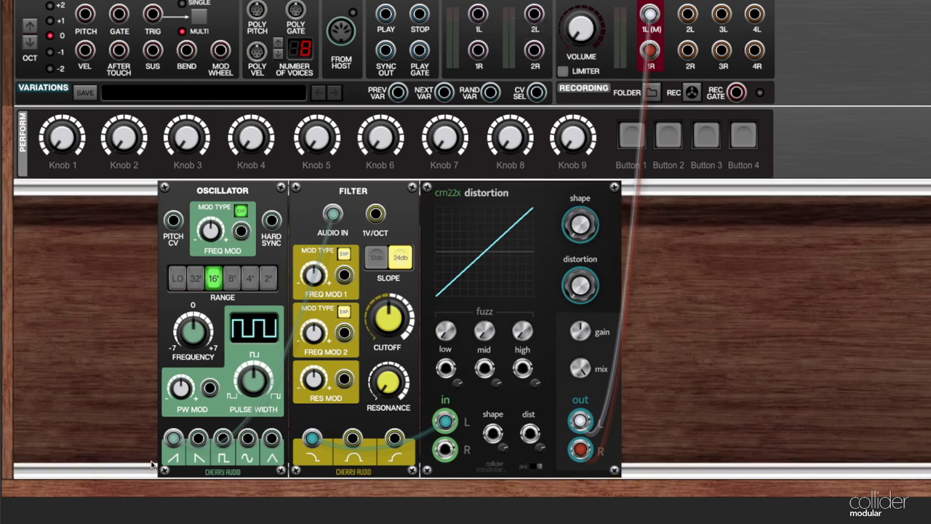
drag(332, 214, 247, 441)
drag(579, 30, 577, 7)
- Turn up the distortion amount and raise shape to 5.33 to fold the wave
click(588, 288)
drag(588, 288, 559, 128)
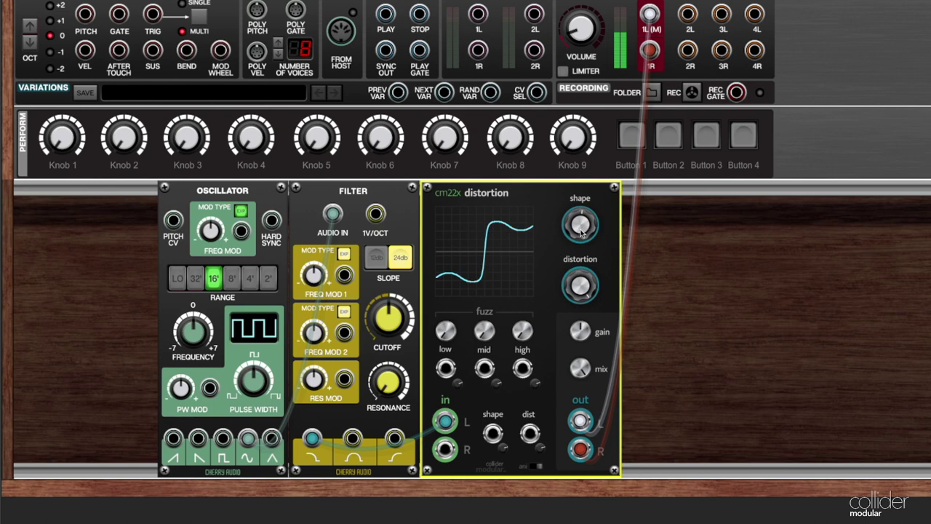
mouse_move(581, 230)
mouse_down()
mouse_move(588, 202)
mouse_move(574, 154)
mouse_move(589, 340)
mouse_move(585, 240)
mouse_up()
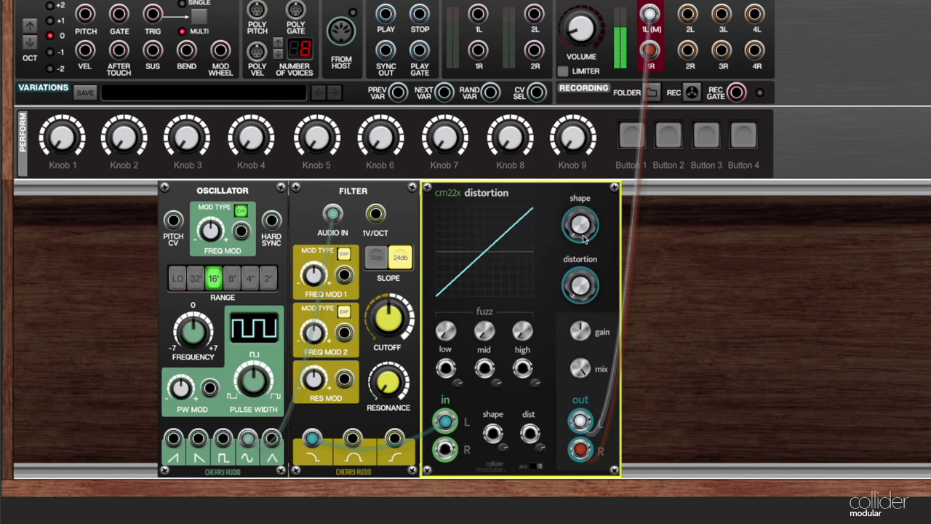
- Move the filter input to the oscillator's pulse output and raise distortion to about 89%
click(254, 473)
drag(247, 438, 222, 437)
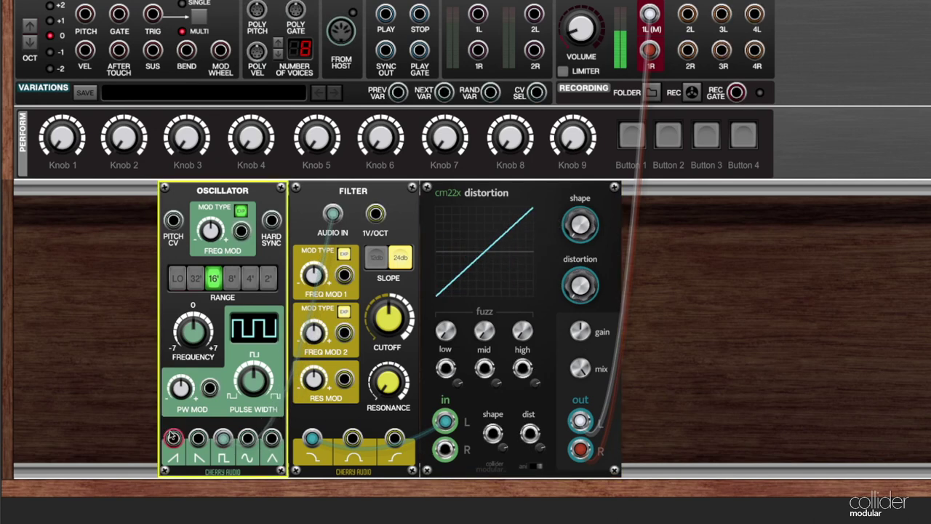
drag(579, 287, 610, 52)
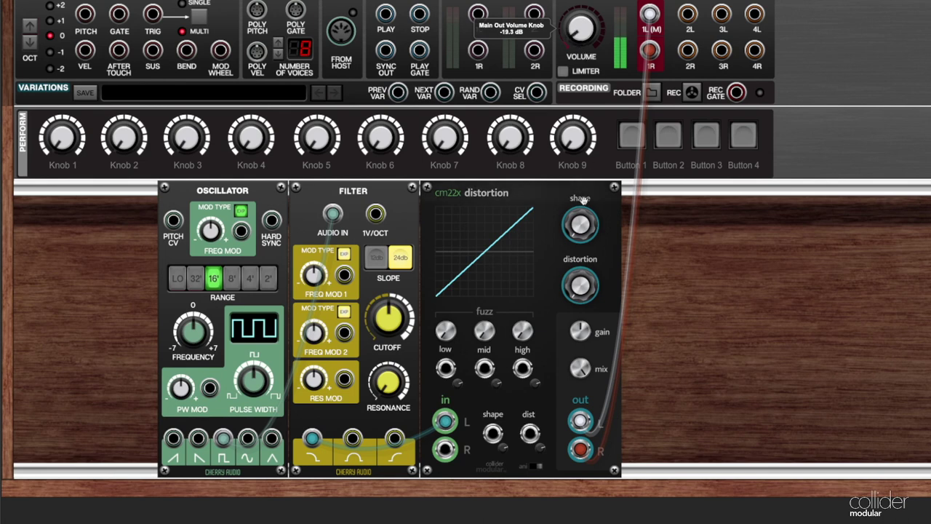
- Max out distortion with shape 2.22, then start a new cable from an oscillator output
click(571, 290)
drag(571, 290, 573, 270)
mouse_move(580, 225)
mouse_down()
mouse_move(550, 26)
mouse_move(562, 146)
mouse_move(573, 62)
mouse_move(575, 157)
mouse_move(546, 151)
mouse_move(572, 302)
mouse_up()
drag(248, 438, 369, 371)
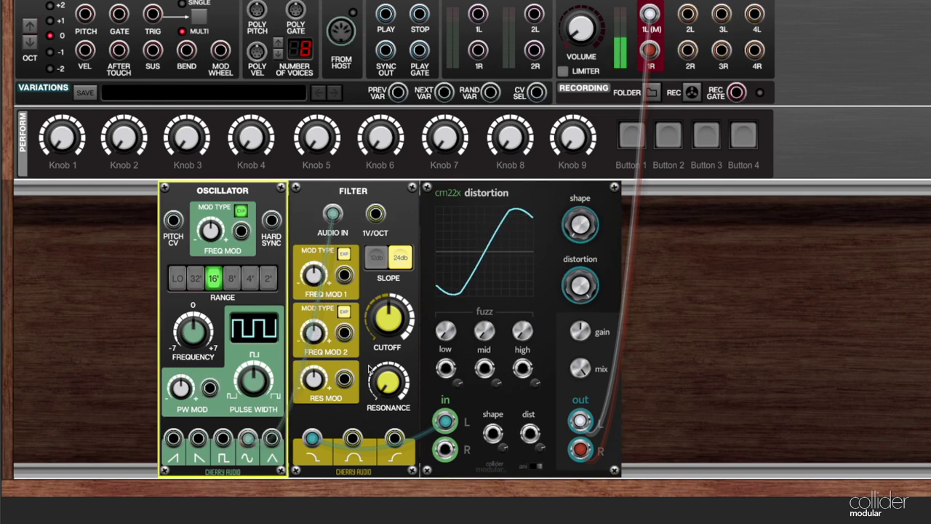
click(583, 34)
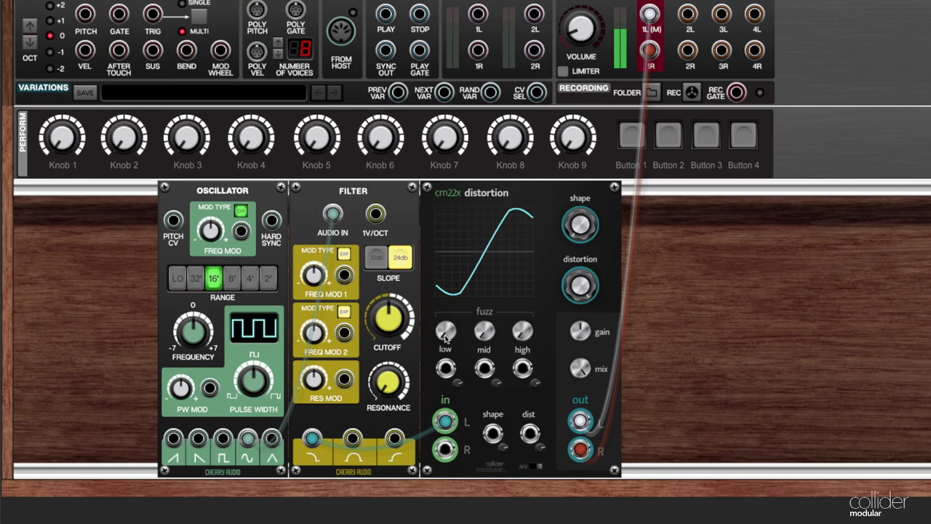
- Steepen the shape into a sigmoid, reset fuzz High to 0 dB, then ease shape slightly back
mouse_move(445, 339)
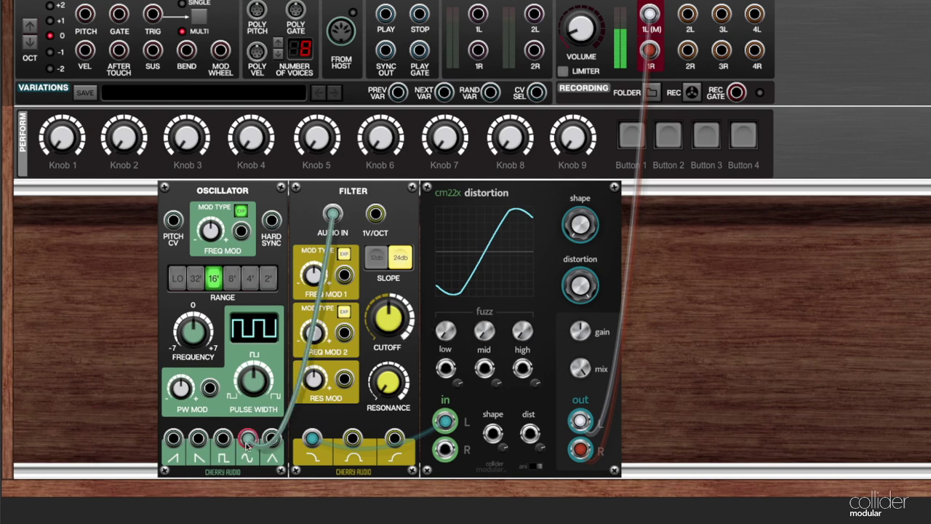
click(197, 285)
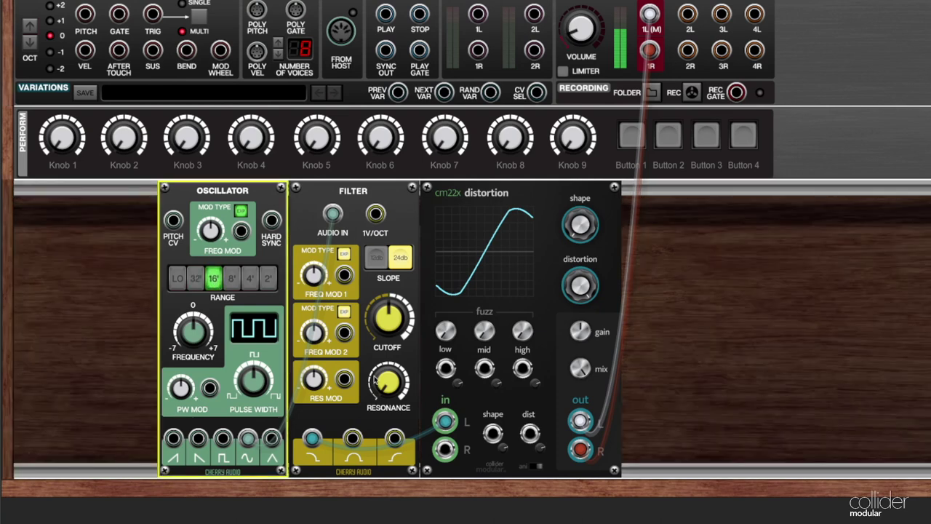
click(523, 338)
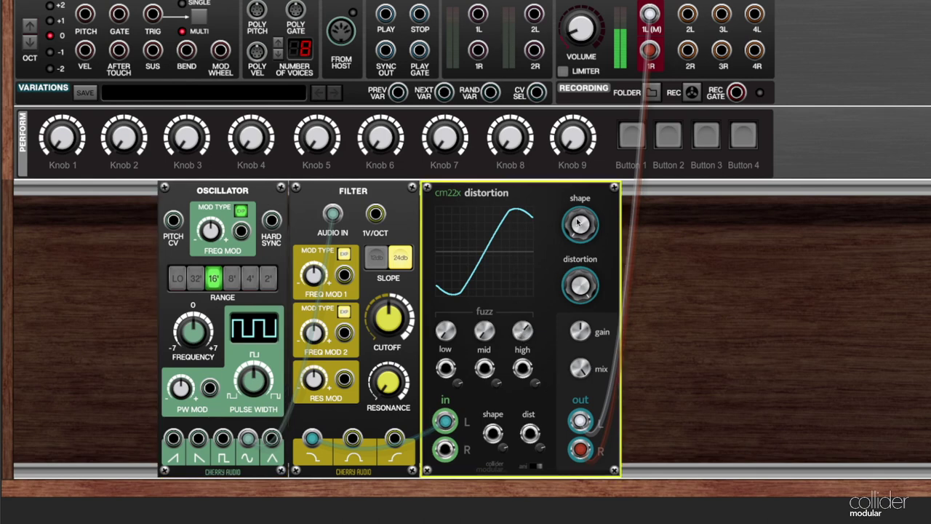
drag(579, 224, 579, 207)
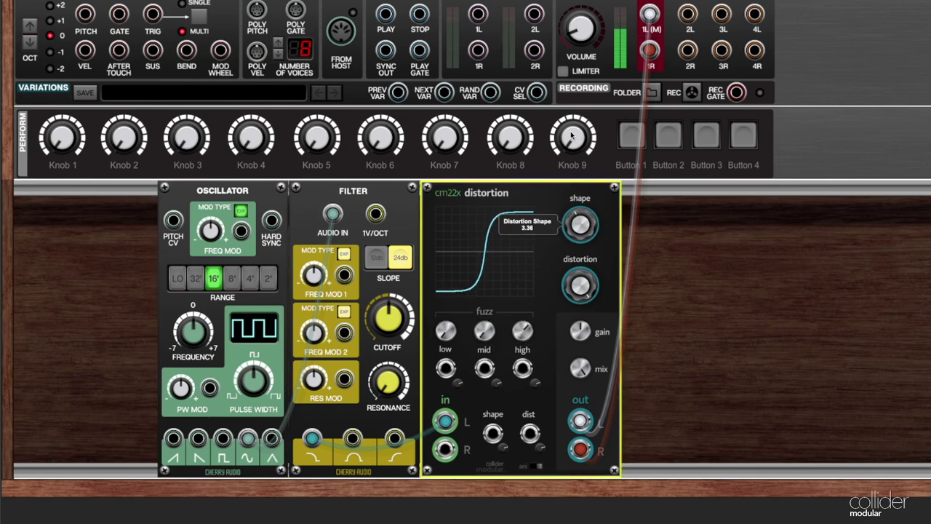
double_click(523, 331)
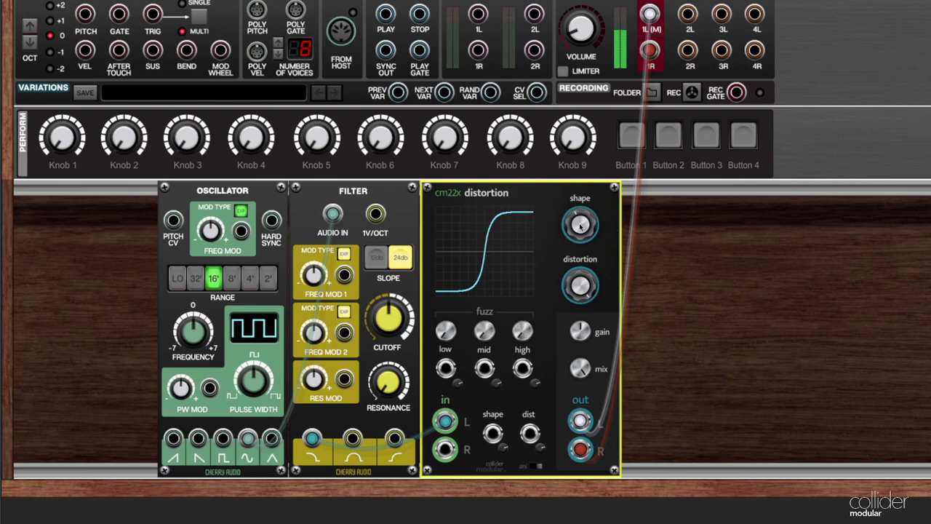
drag(580, 226, 580, 233)
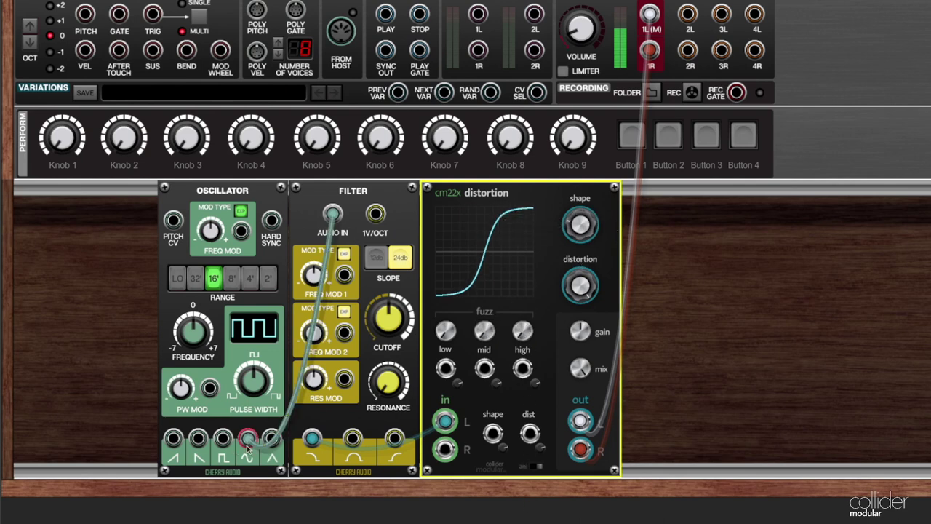
- Move the filter's input cable to the saw output and raise fuzz High to 10.88 dB
drag(248, 445, 172, 440)
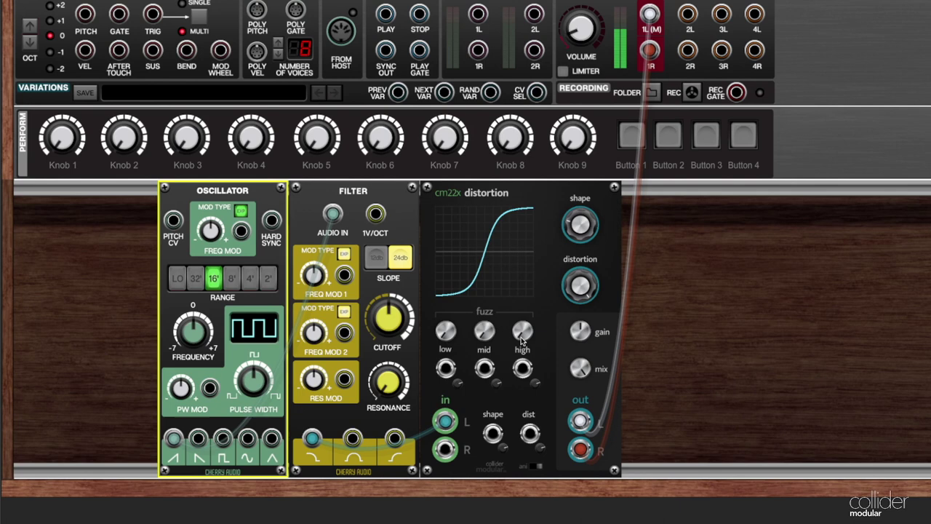
mouse_move(522, 340)
mouse_down()
mouse_move(528, 143)
mouse_move(531, 347)
mouse_up()
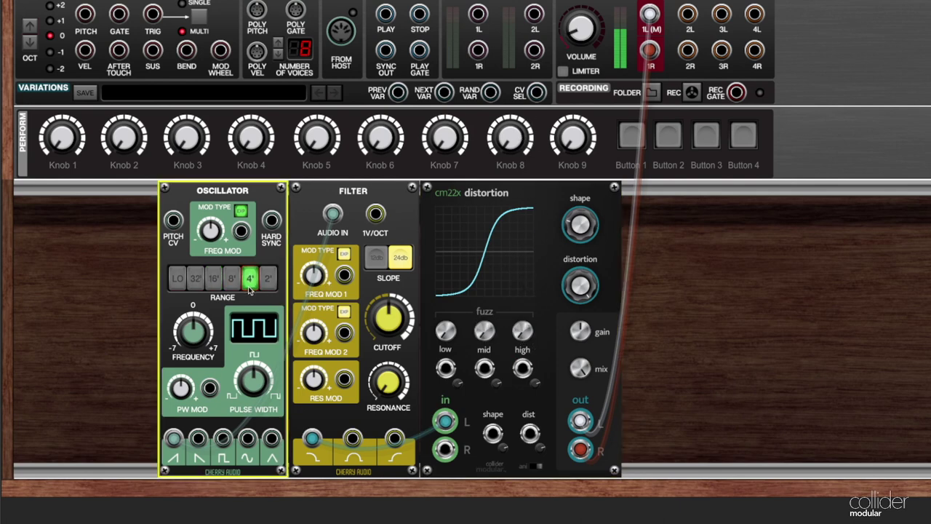
drag(523, 331, 537, 212)
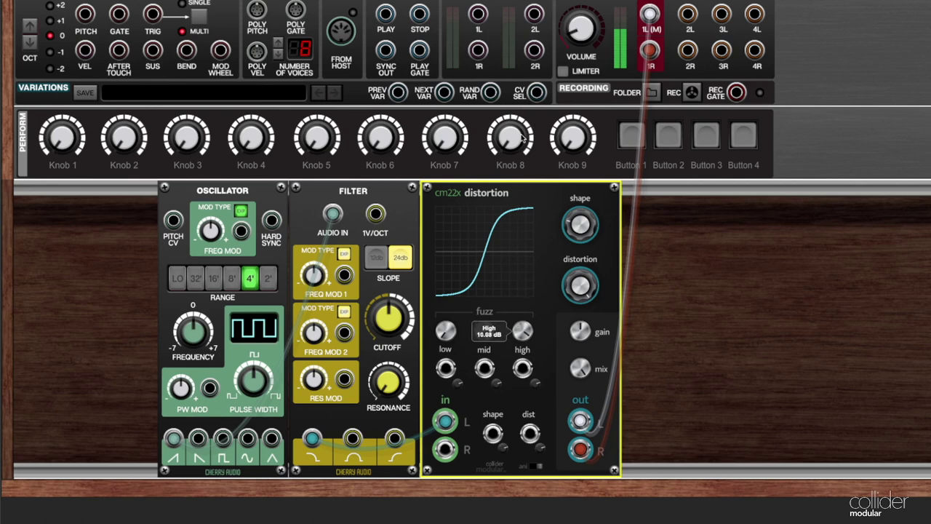
click(586, 42)
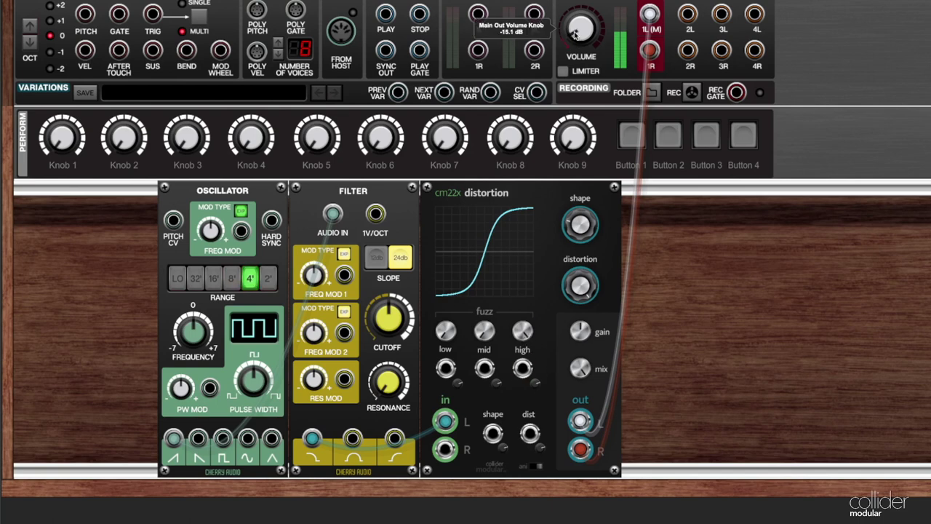
- Set fuzz High to 6.76 dB and raise fuzz Mid to 2.36 dB
click(523, 331)
drag(523, 332, 518, 187)
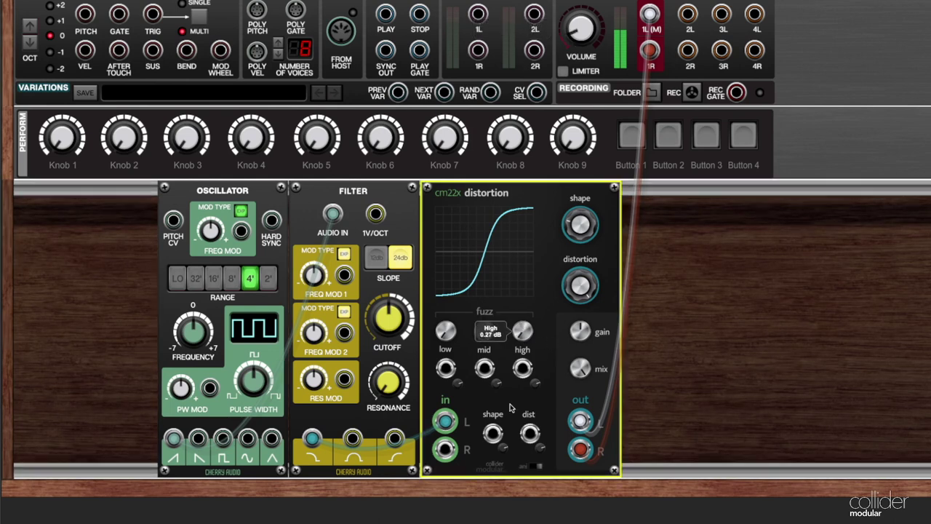
click(484, 335)
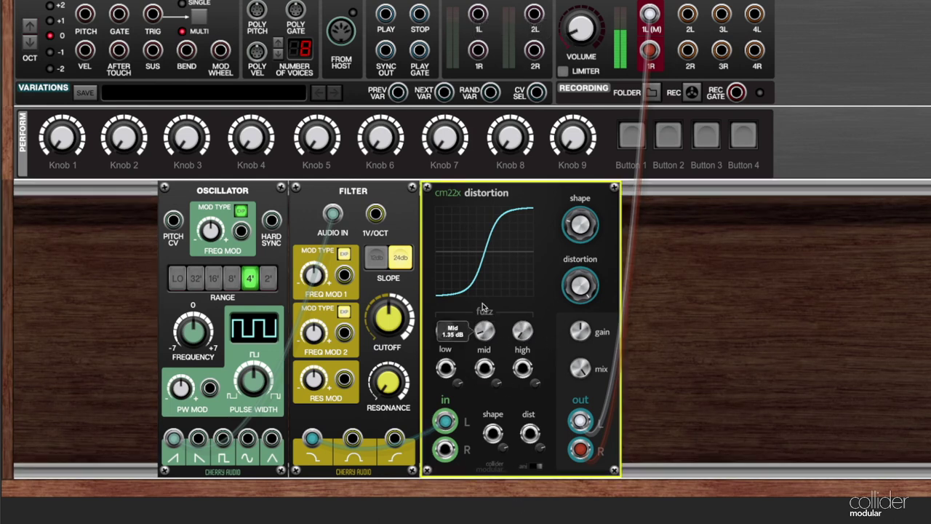
drag(490, 351, 479, 322)
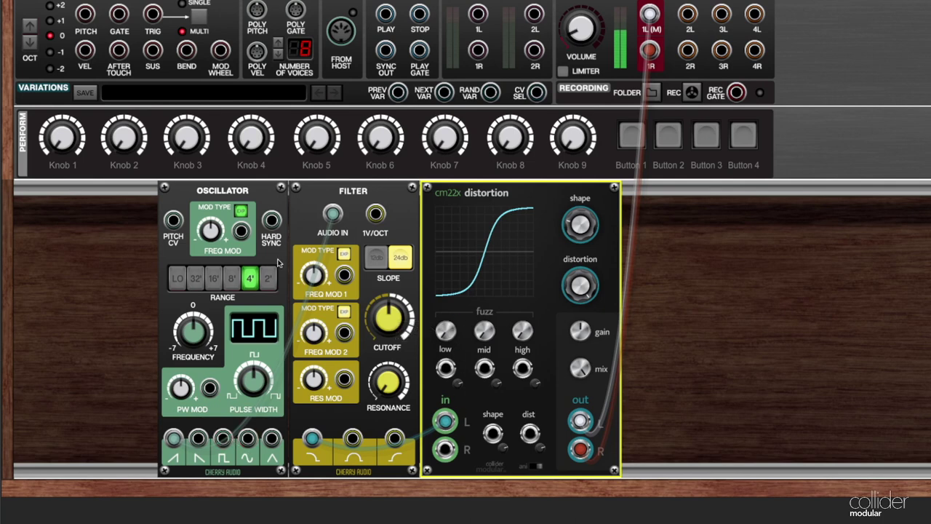
- Set the oscillator range back to 16' and lower fuzz Low to 8.71 dB
click(214, 282)
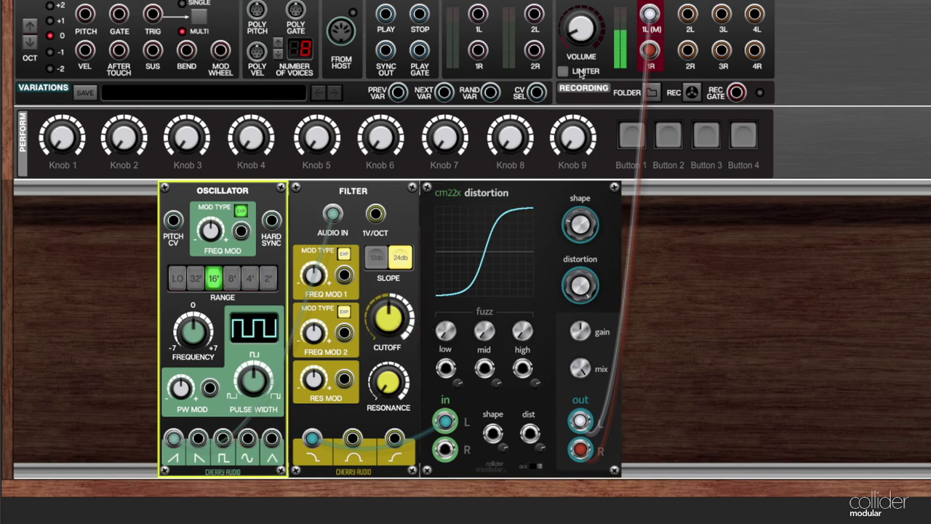
click(587, 38)
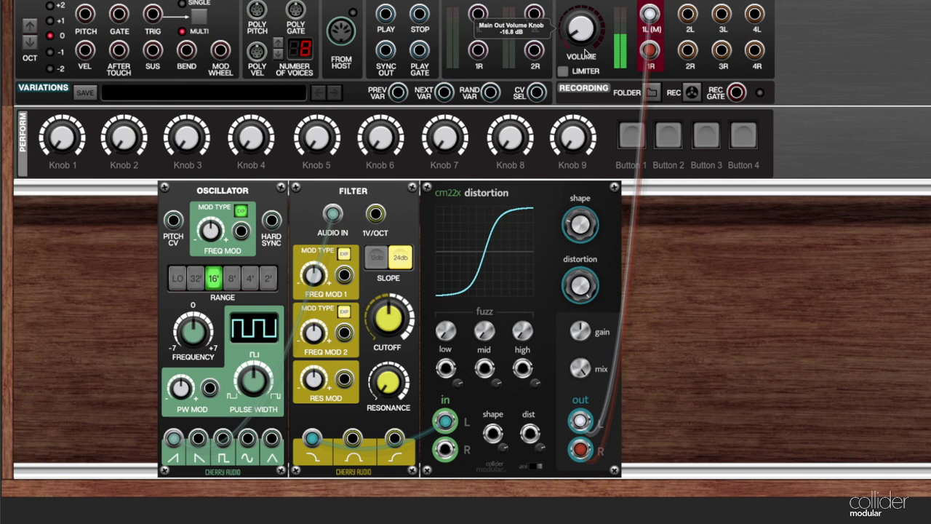
click(441, 339)
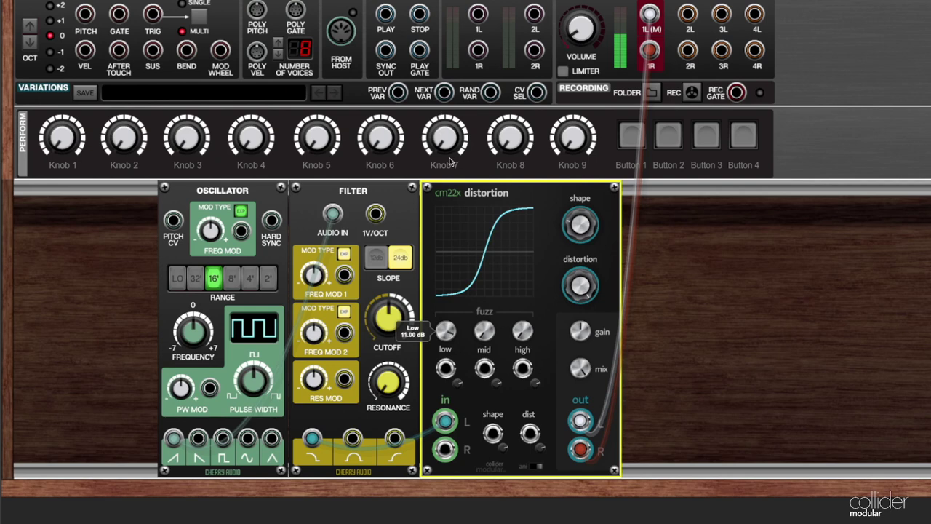
drag(455, 342, 454, 372)
- Reset fuzz Low to 0 dB and crank the distortion shape up to 6.94
double_click(451, 155)
drag(582, 227, 580, 204)
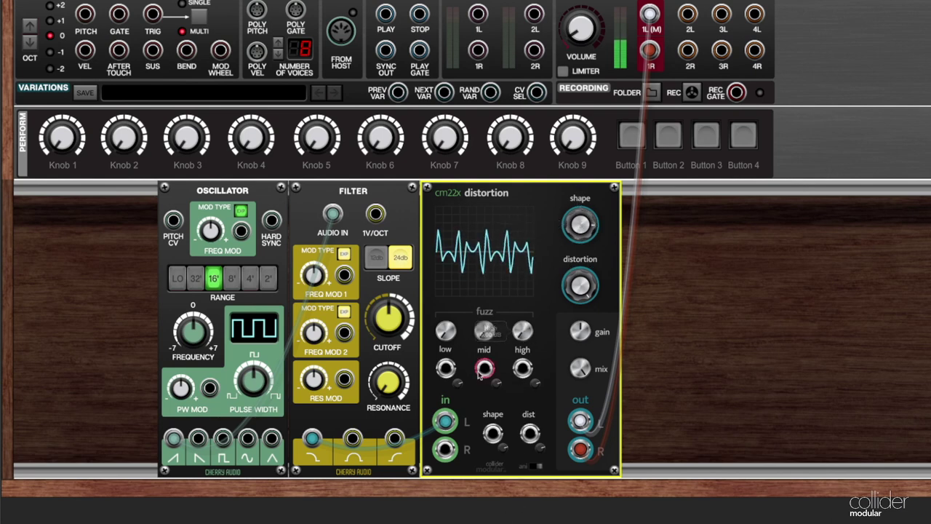
mouse_move(482, 325)
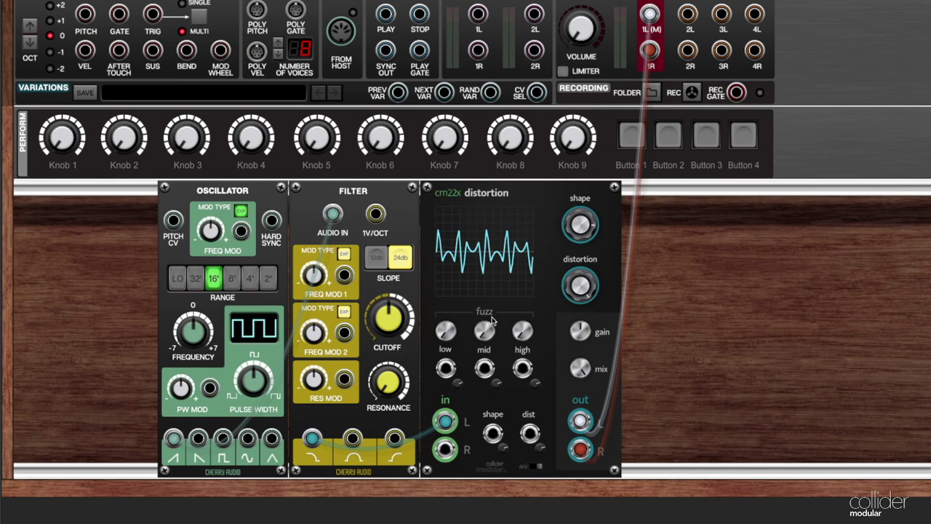
- Remove the Oscillator and Filter modules from the rack
right_click(216, 195)
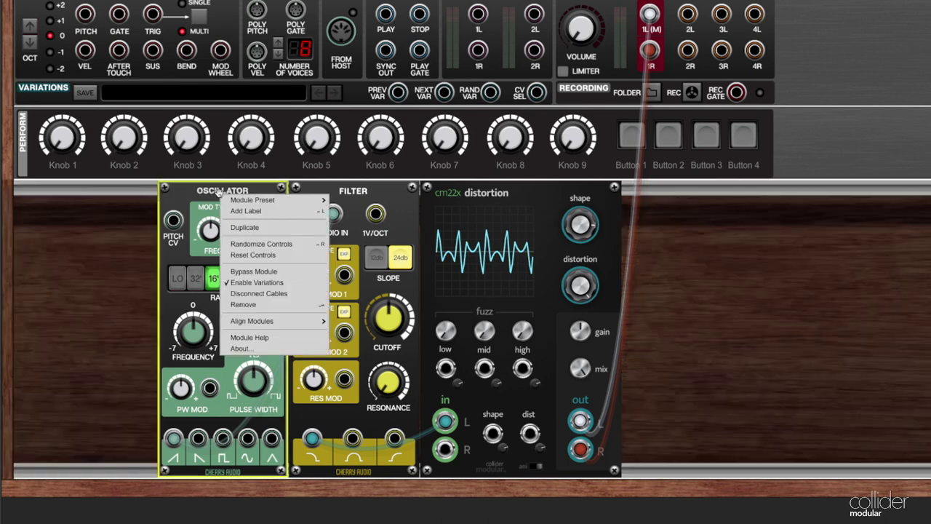
click(248, 304)
right_click(350, 190)
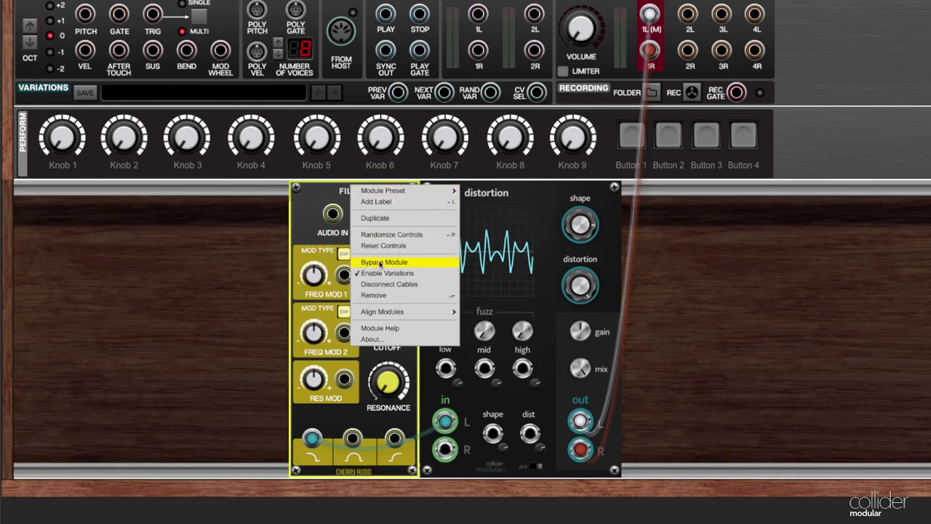
click(379, 295)
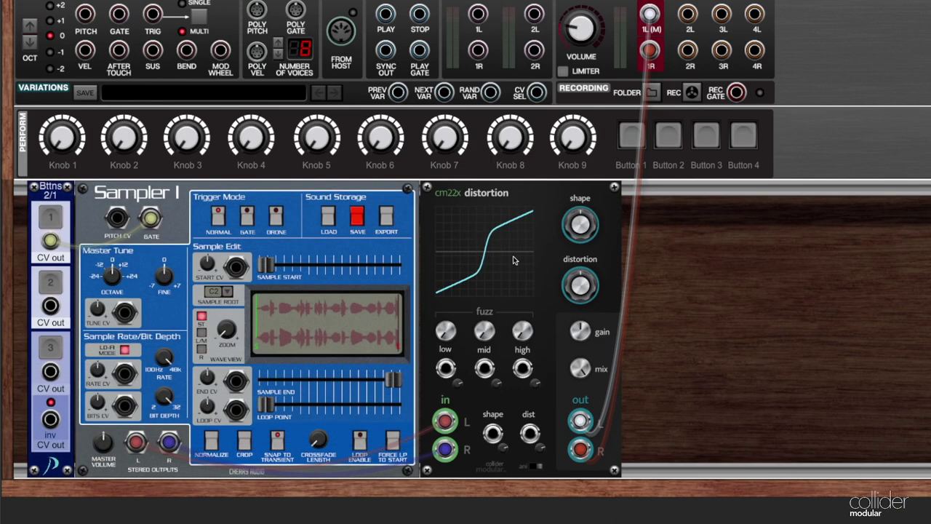
- Reset all of the cm22x distortion module's controls to defaults
right_click(497, 246)
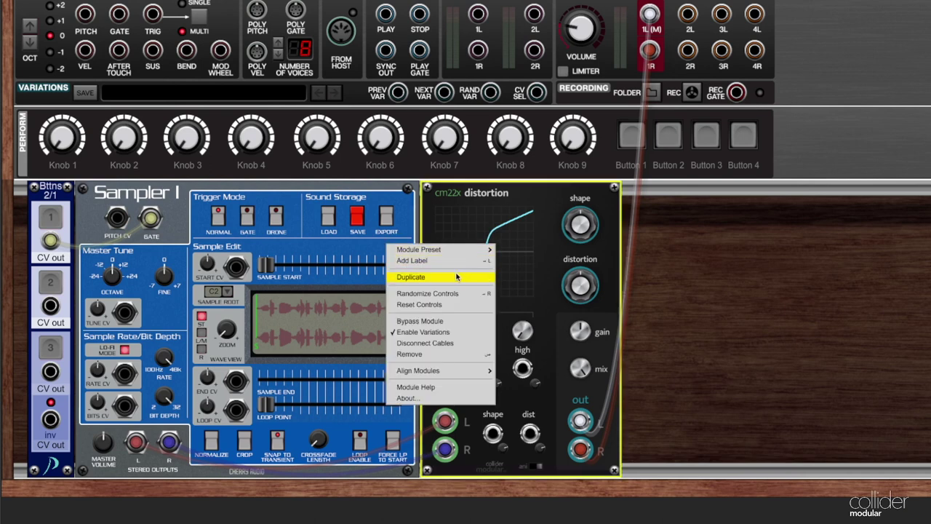
click(439, 306)
click(738, 271)
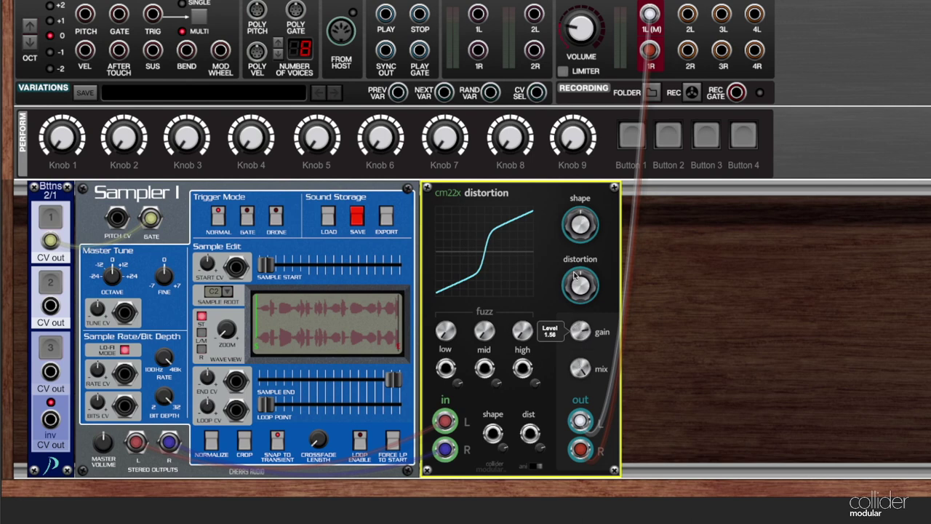
- Enter 1 directly as the distortion's Gain value, setting it to 1.00
double_click(580, 333)
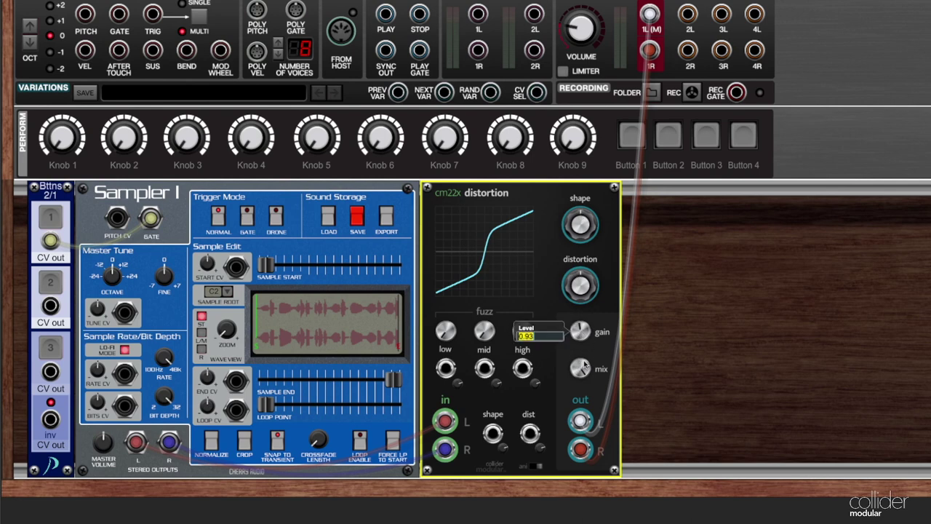
text(1)
key(Return)
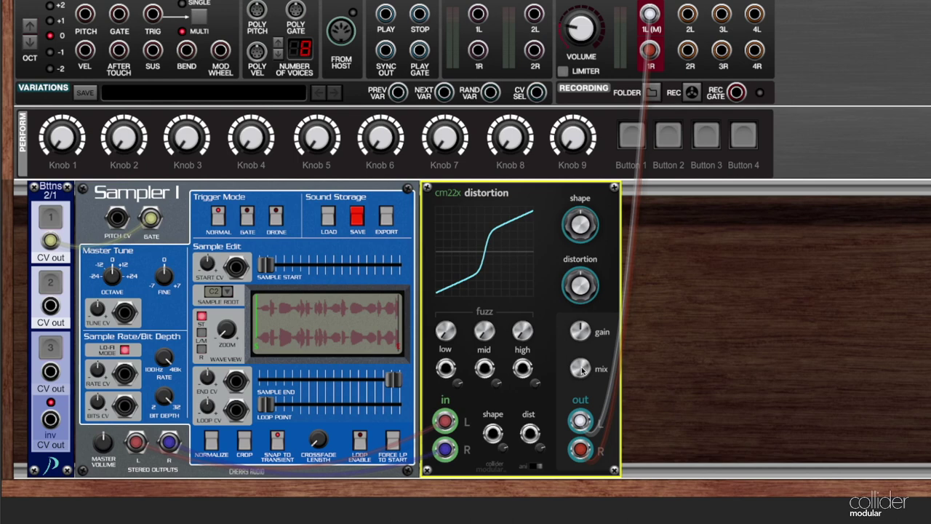
mouse_move(580, 371)
- Trigger the Sampler I clip with looping enabled and select the cm22x distortion
click(50, 217)
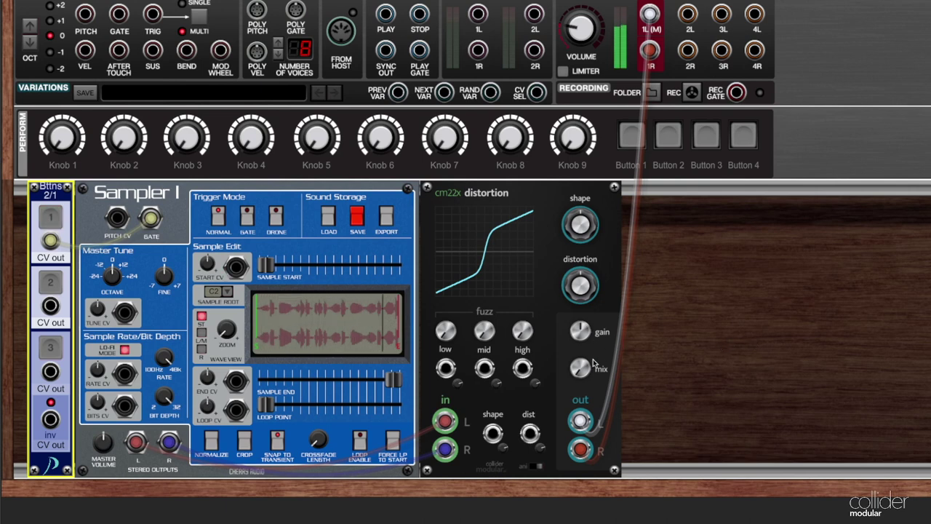
click(359, 439)
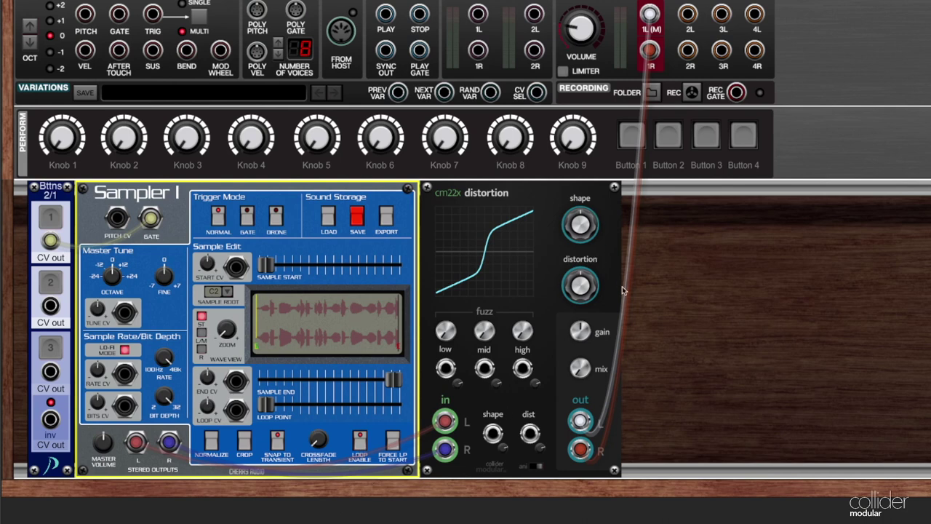
click(662, 296)
click(504, 273)
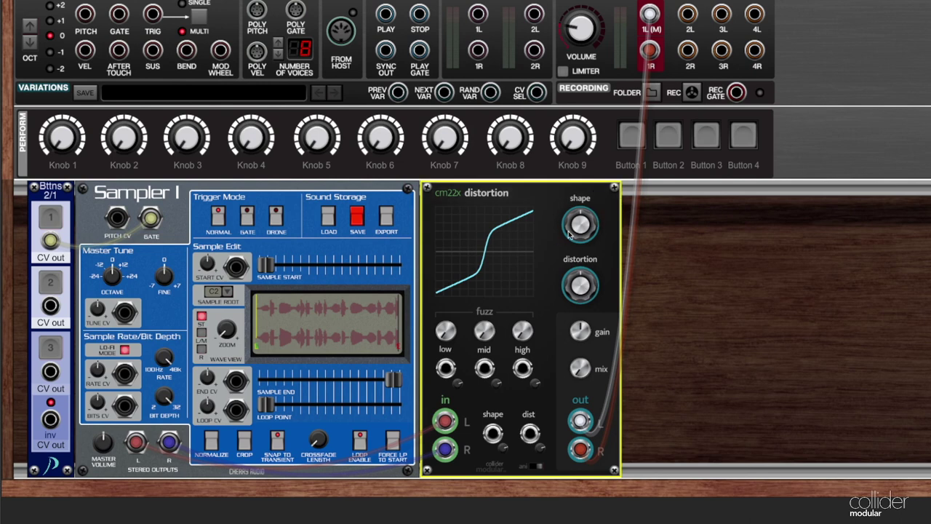
- Retrigger the sample playback through the distortion, then deselect the module
mouse_move(590, 217)
mouse_move(580, 334)
click(50, 216)
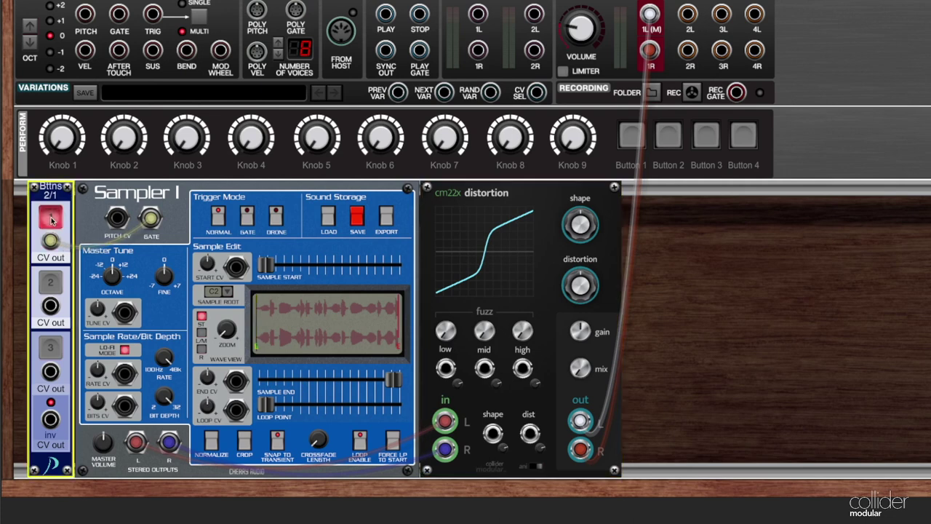
click(570, 309)
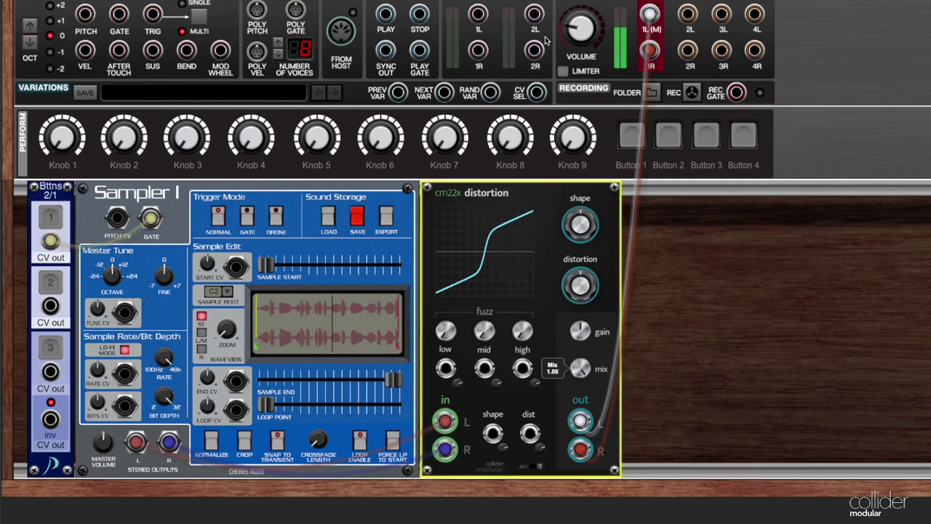
click(667, 382)
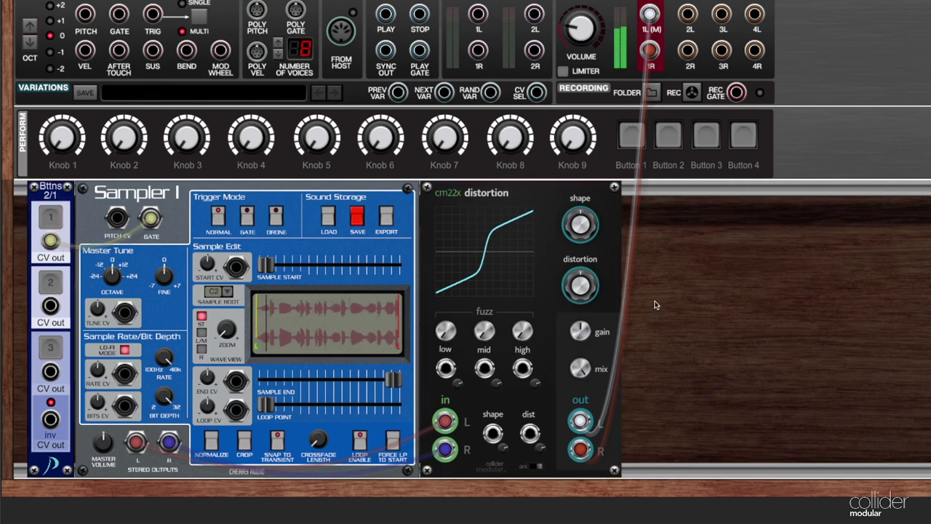
right_click(487, 233)
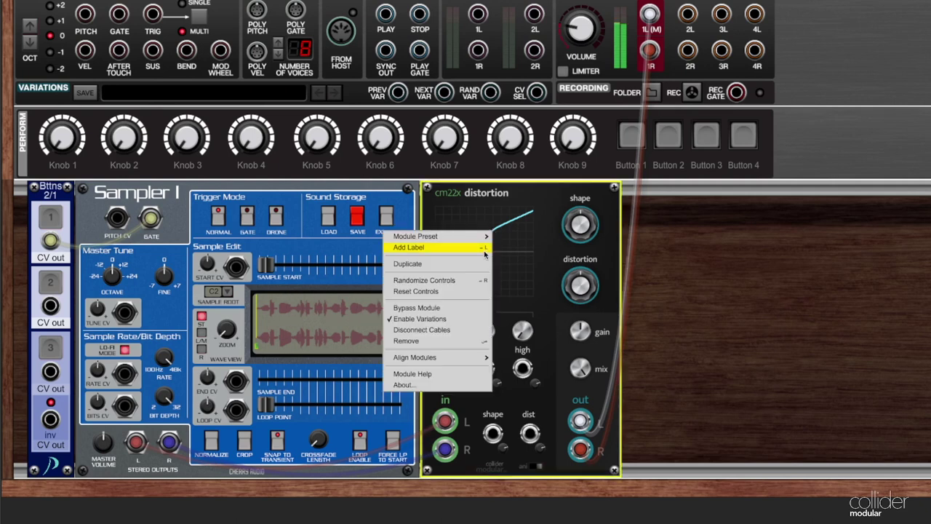
click(458, 308)
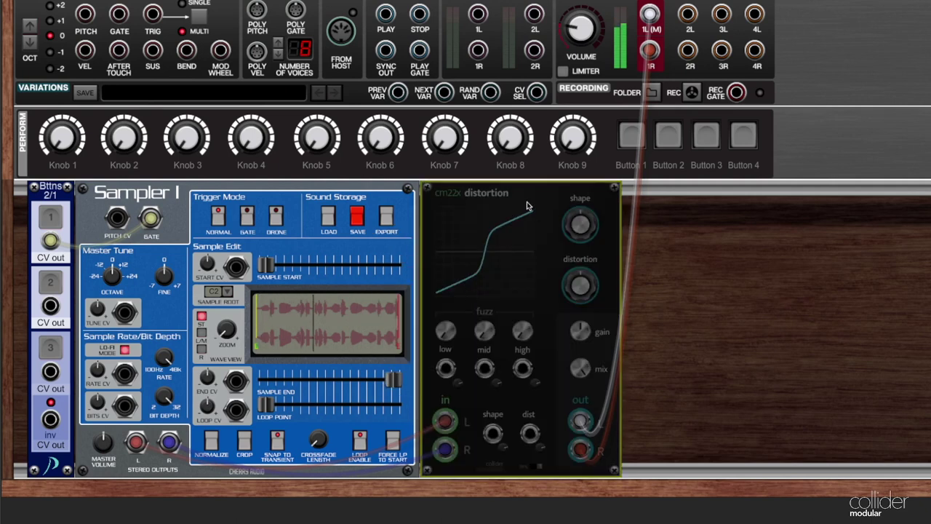
right_click(502, 233)
click(420, 294)
right_click(495, 251)
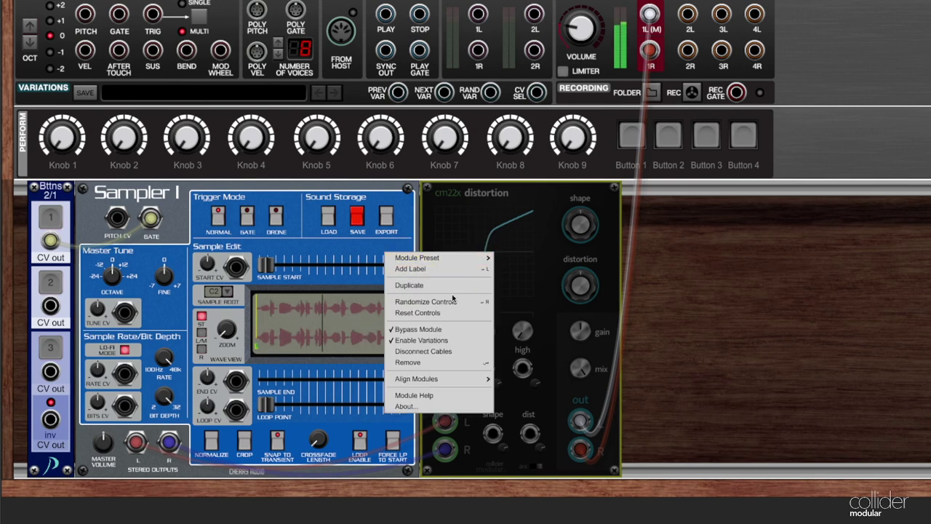
click(434, 331)
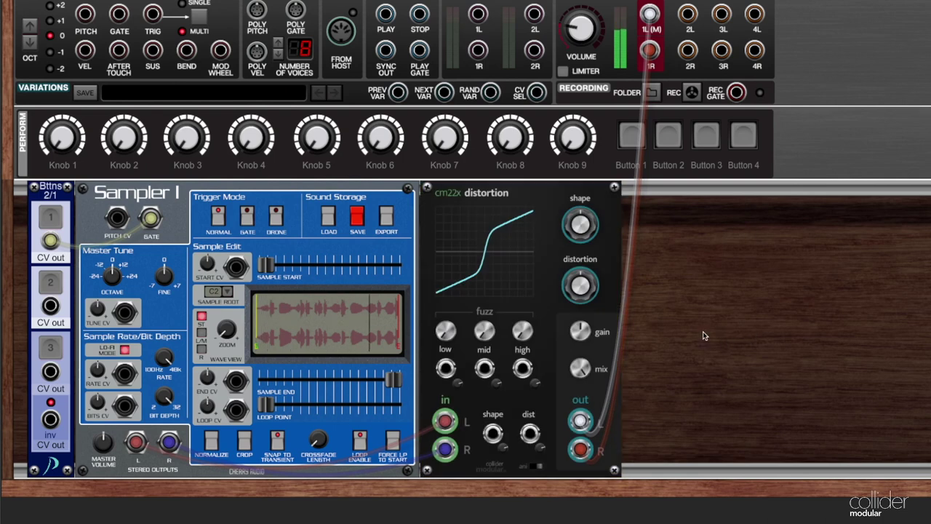
- Set distortion knobs: output gain 0.58, low fuzz 8.10 dB, distortion amount 22.3%
drag(575, 288, 579, 234)
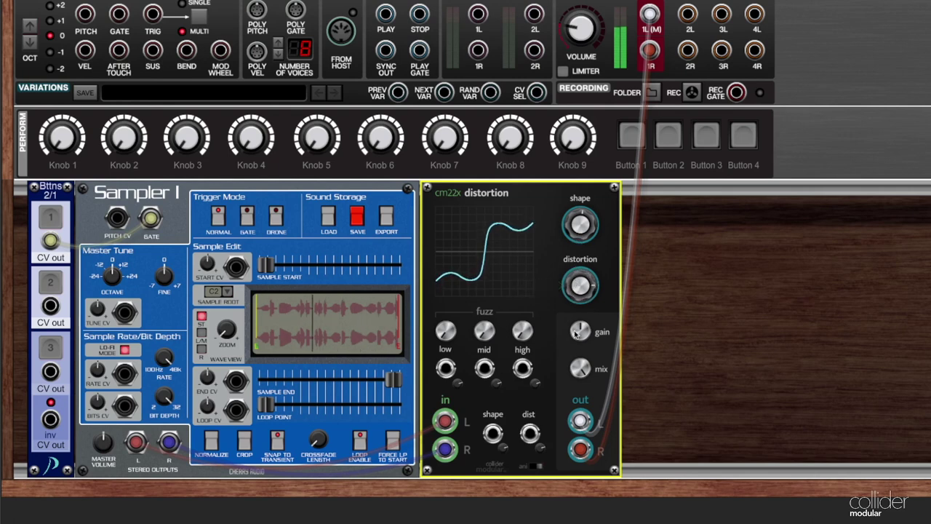
mouse_move(574, 335)
drag(575, 339, 570, 378)
mouse_move(447, 326)
drag(447, 326, 449, 199)
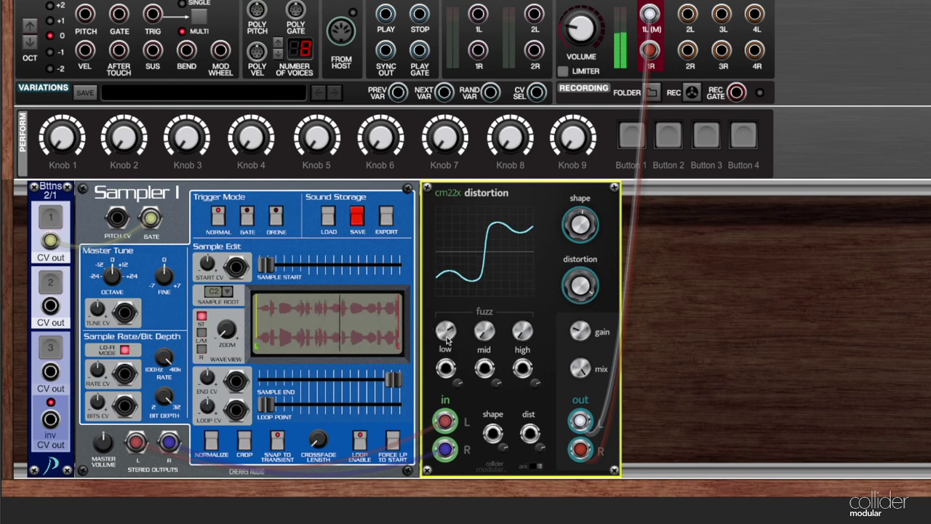
drag(580, 285, 581, 312)
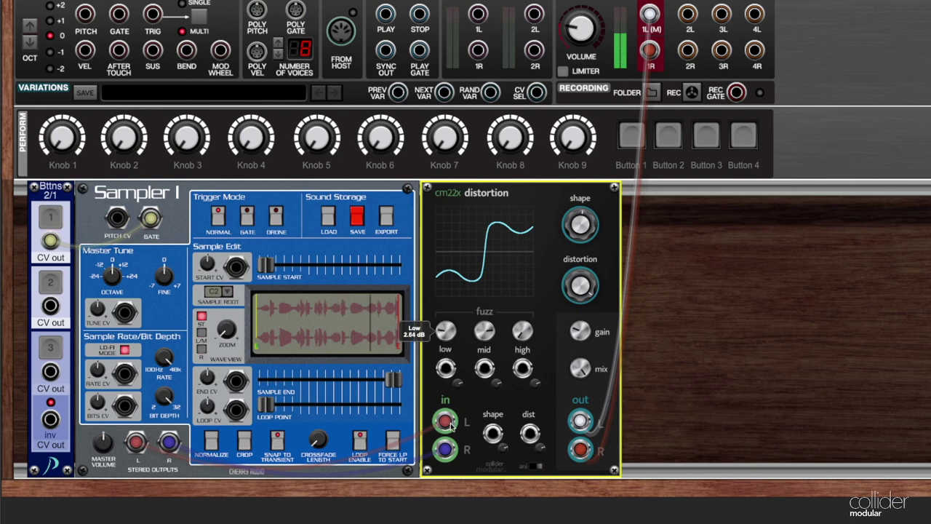
right_click(521, 242)
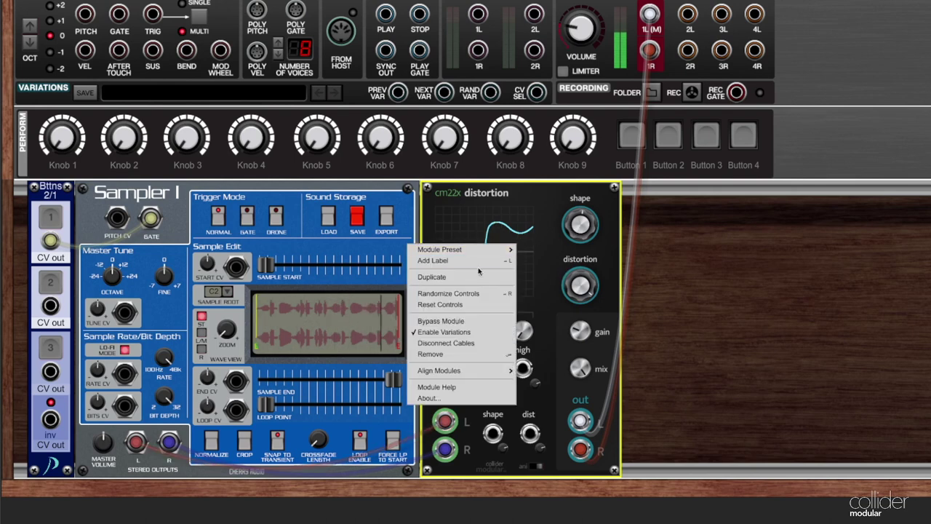
click(460, 321)
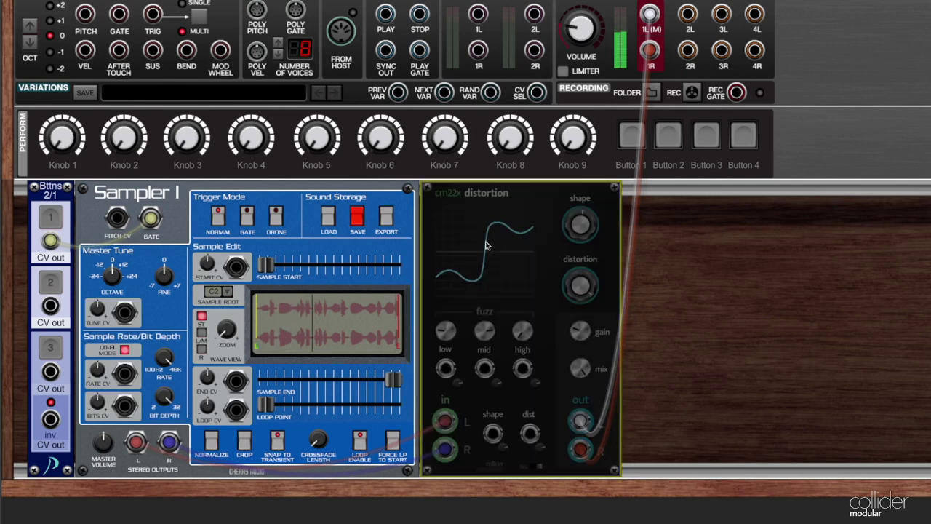
right_click(486, 243)
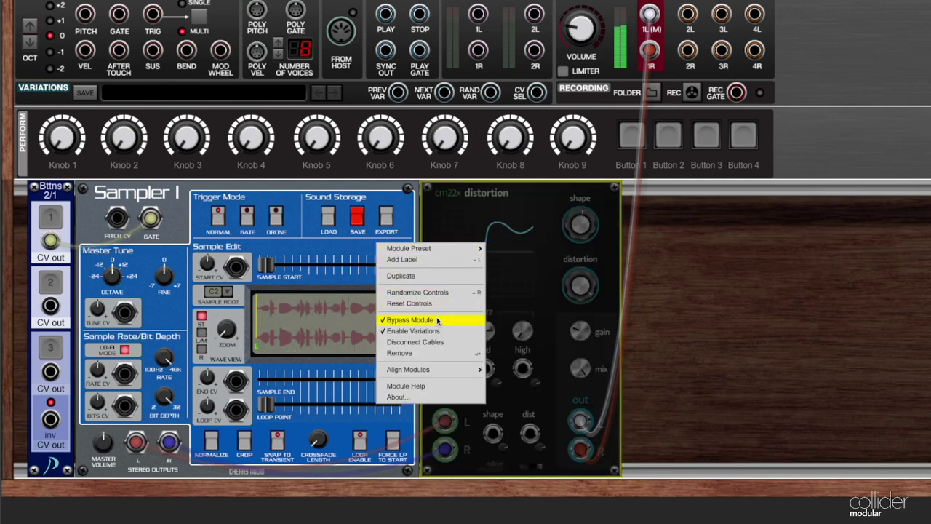
click(437, 320)
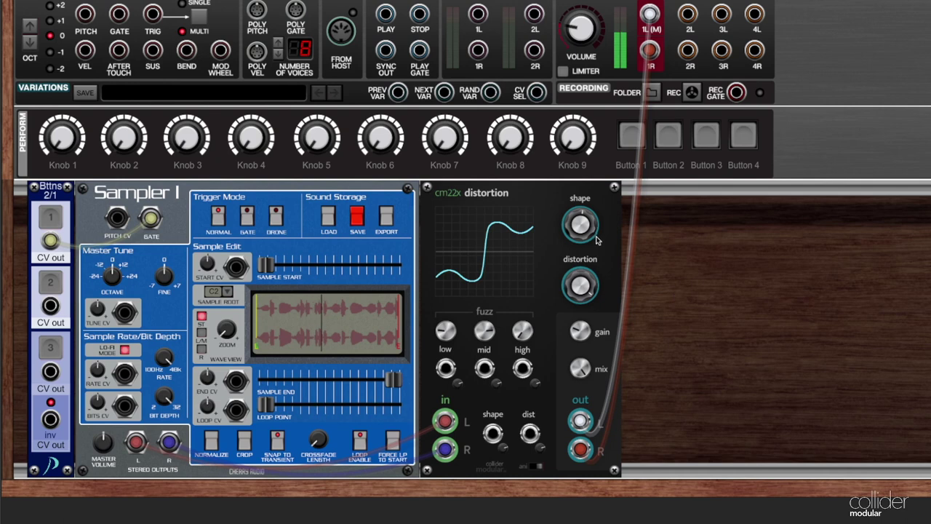
click(358, 448)
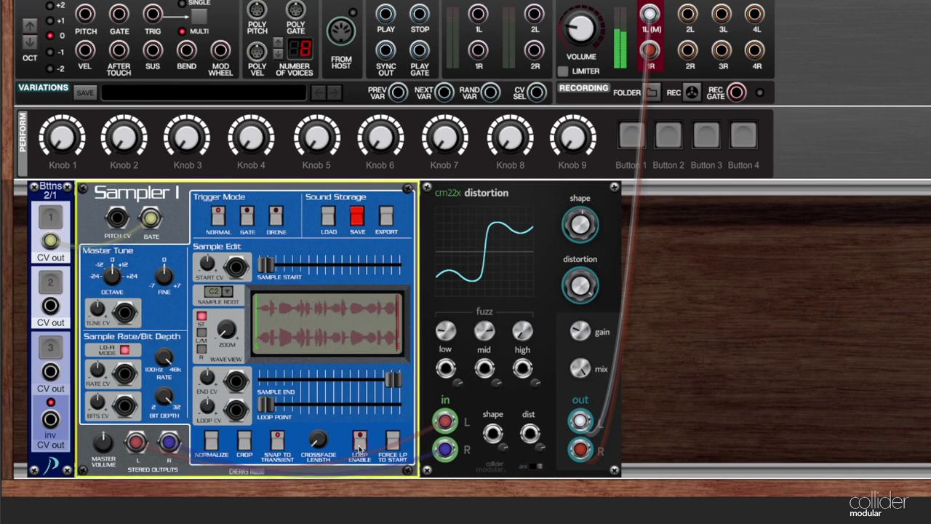
click(769, 415)
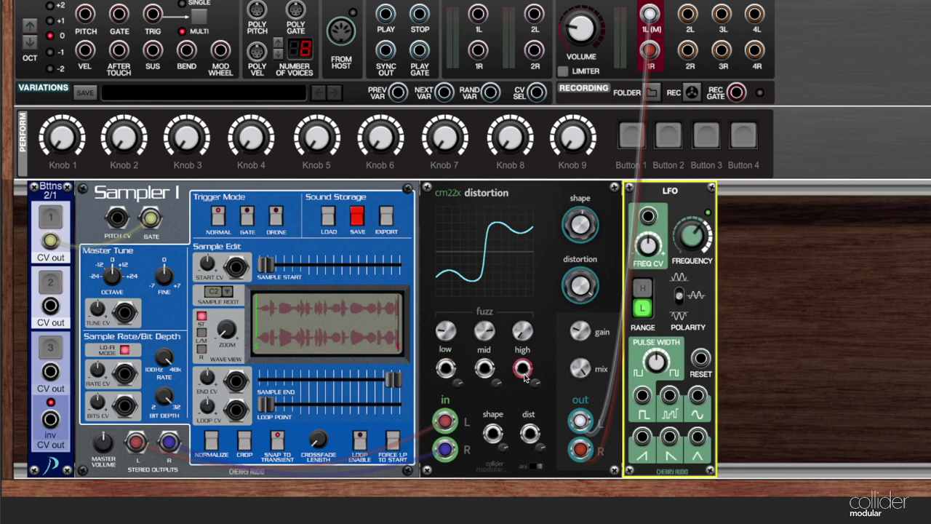
- Patch the LFO's sine output into the distortion's shape CV input and play the sample
click(724, 357)
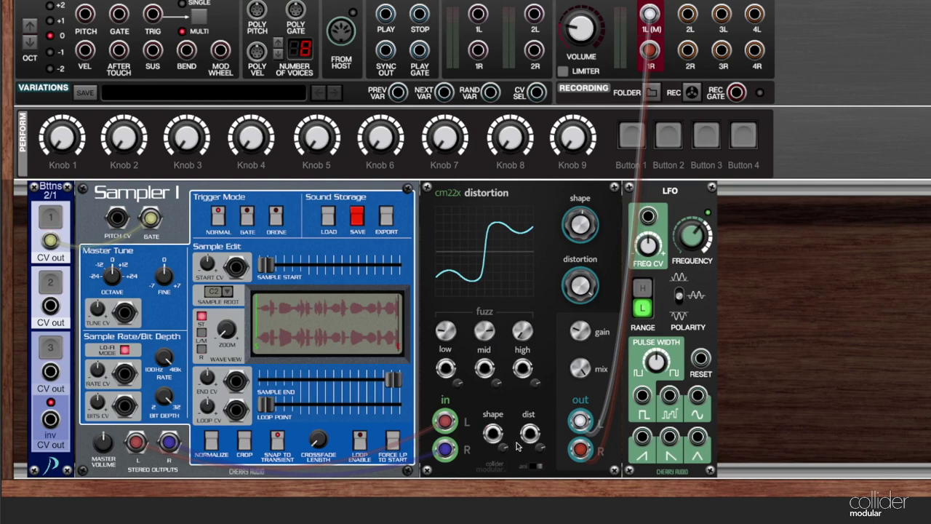
drag(698, 399, 796, 376)
click(50, 217)
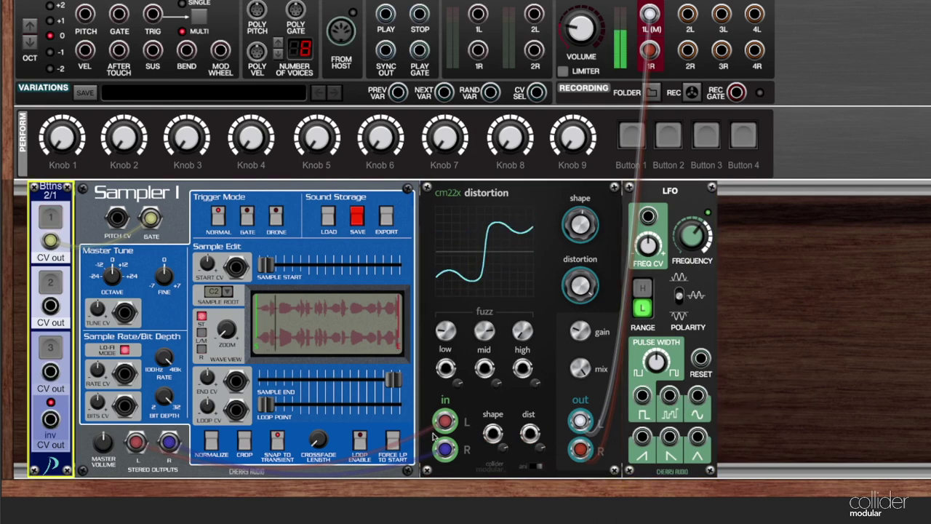
click(167, 241)
drag(697, 395, 494, 434)
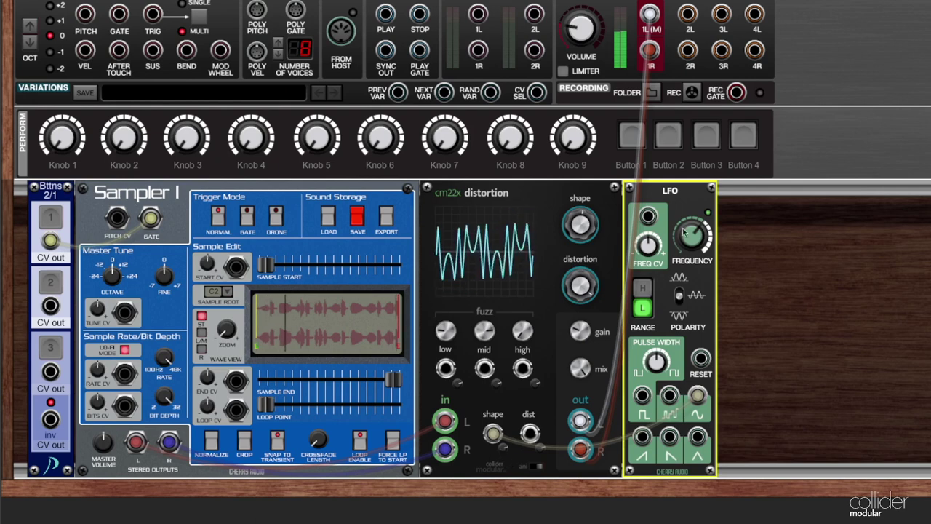
- Check the shape modulation amount (about 0.23) and the LFO's frequency setting
click(503, 445)
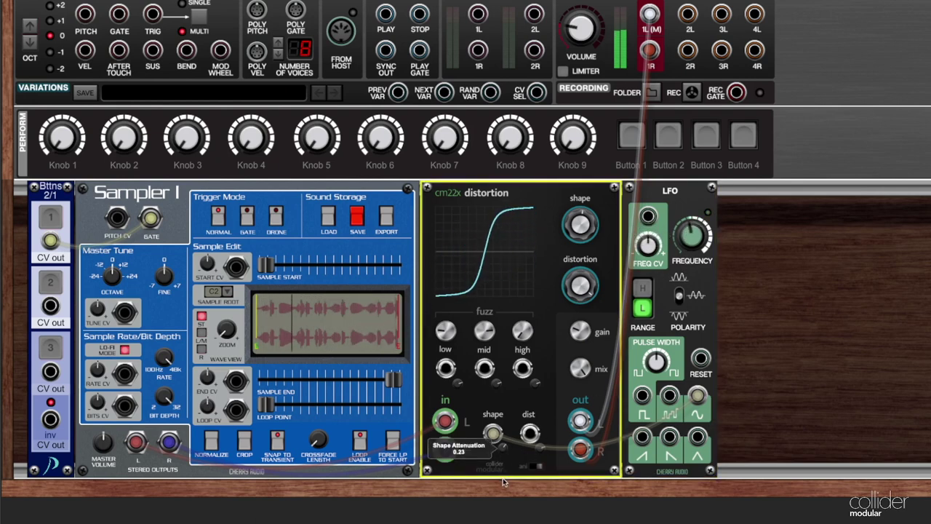
click(691, 244)
click(774, 329)
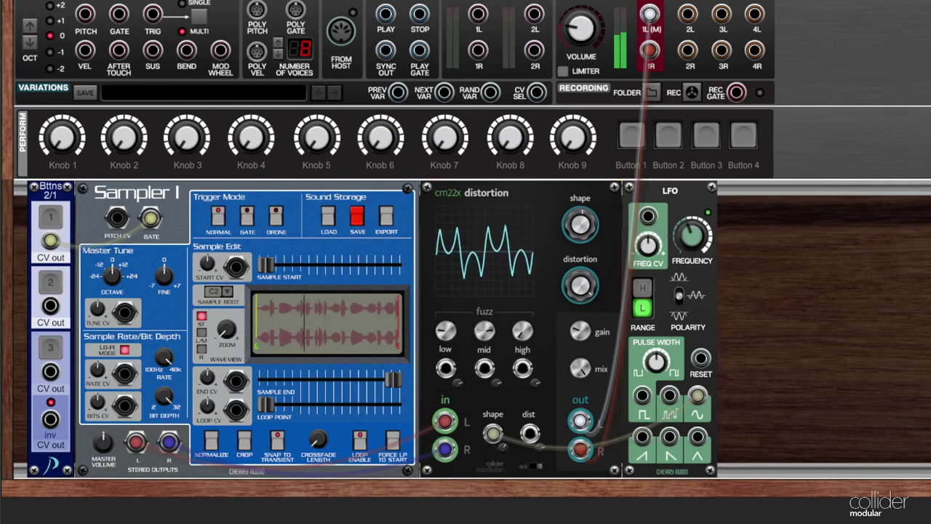
- Duplicate the LFO and patch the copy's triangle output into the distortion's low fuzz CV input
key(ctrl+v)
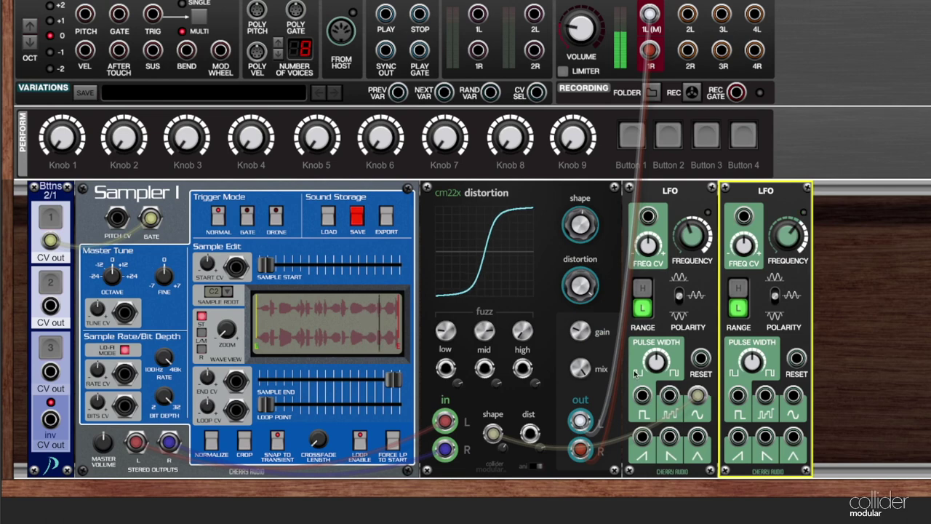
click(580, 371)
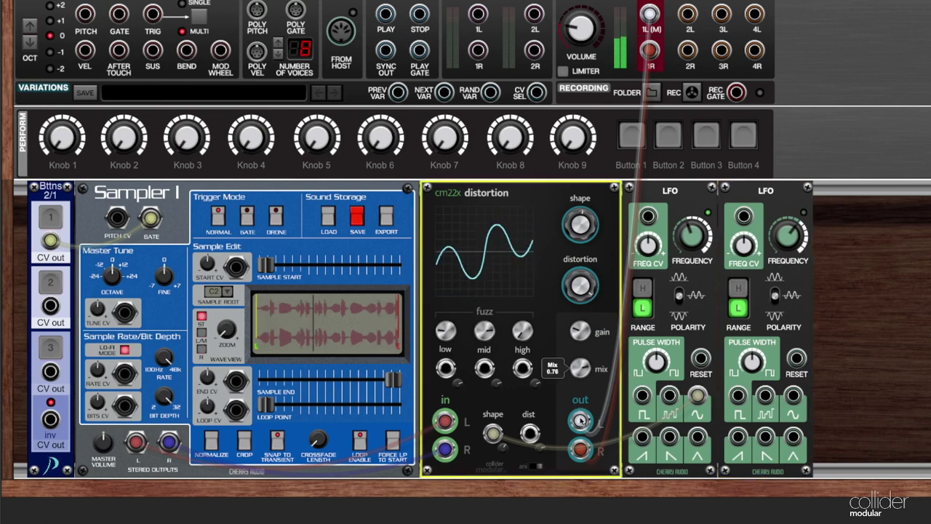
drag(586, 445, 794, 436)
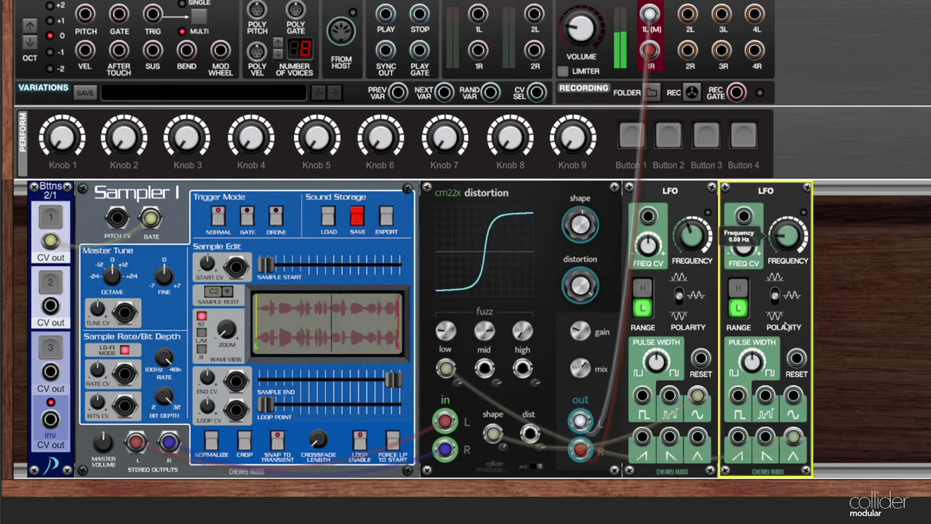
click(841, 332)
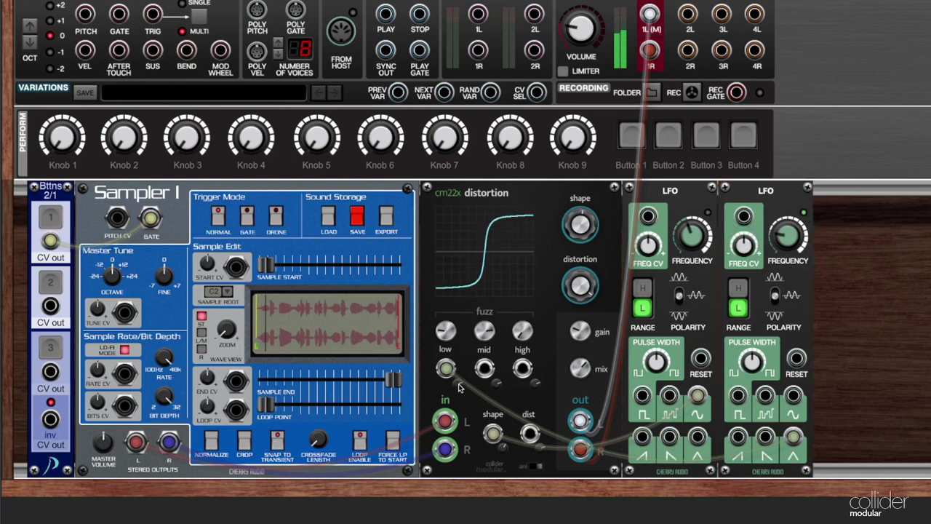
click(786, 237)
click(820, 262)
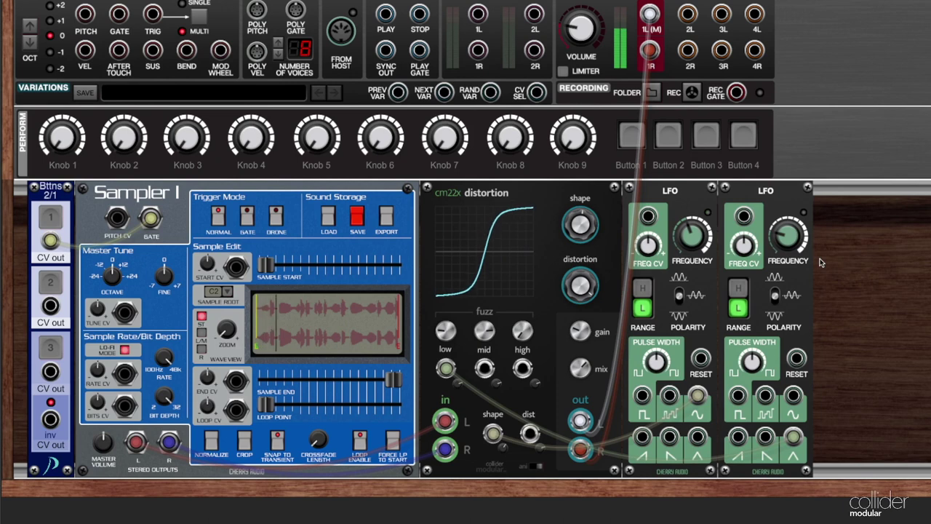